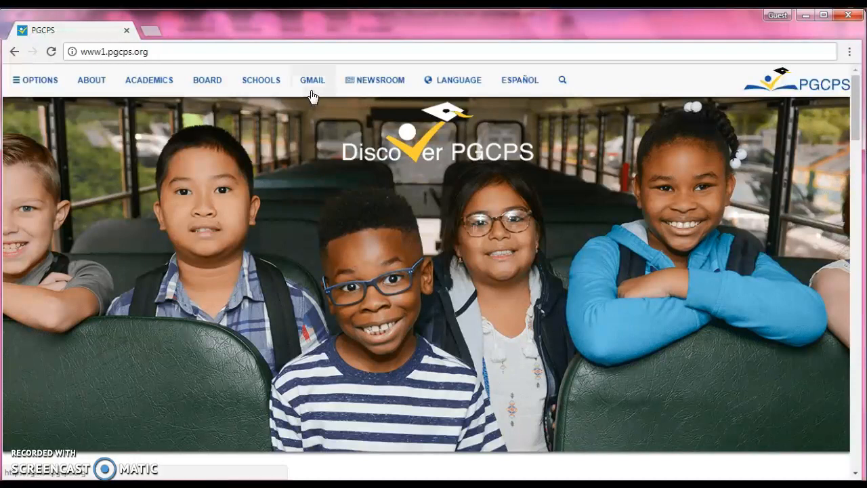
Open the PGCPS Gmail logon page and sign in with the account username and password
{"action": "left_click", "coordinate": [312, 80]}
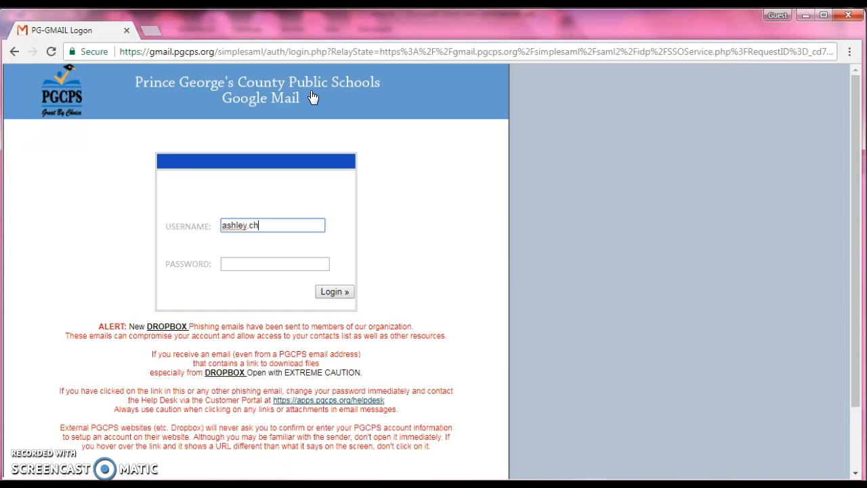
{"action": "key", "text": "Tab"}
{"action": "type", "text": "••"}
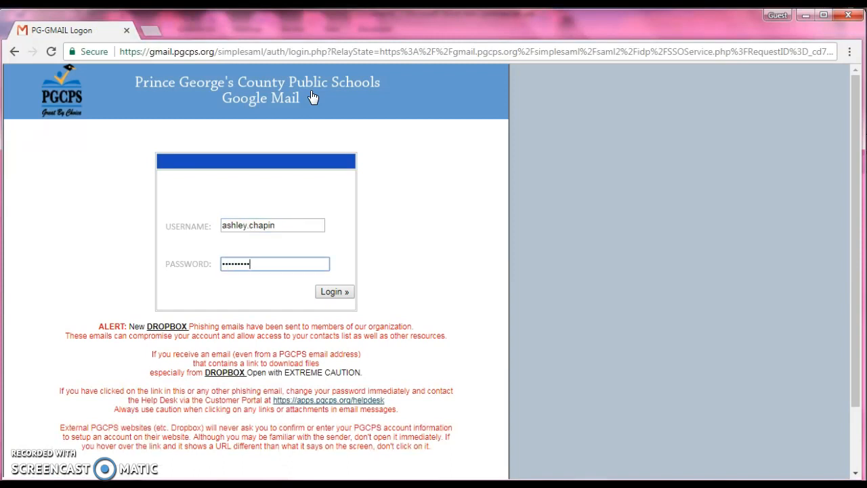
{"action": "key", "text": "Return"}
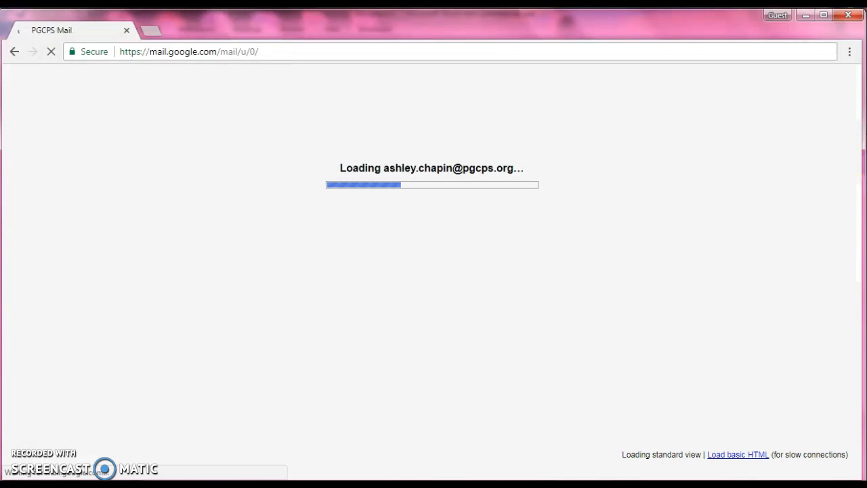
Show the mailbox's Spam folder instead of the inbox, and go to Google Drive
{"action": "key", "text": "alt+Tab"}
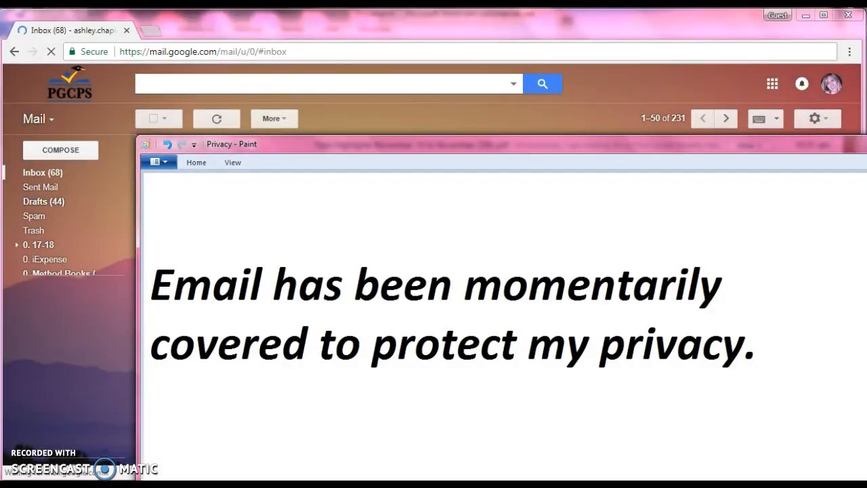
{"action": "left_click", "coordinate": [29, 220]}
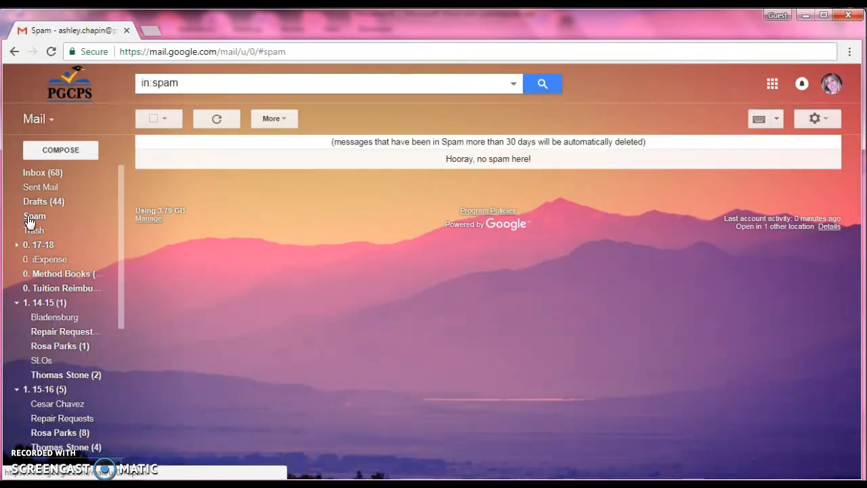
{"action": "left_click", "coordinate": [772, 85]}
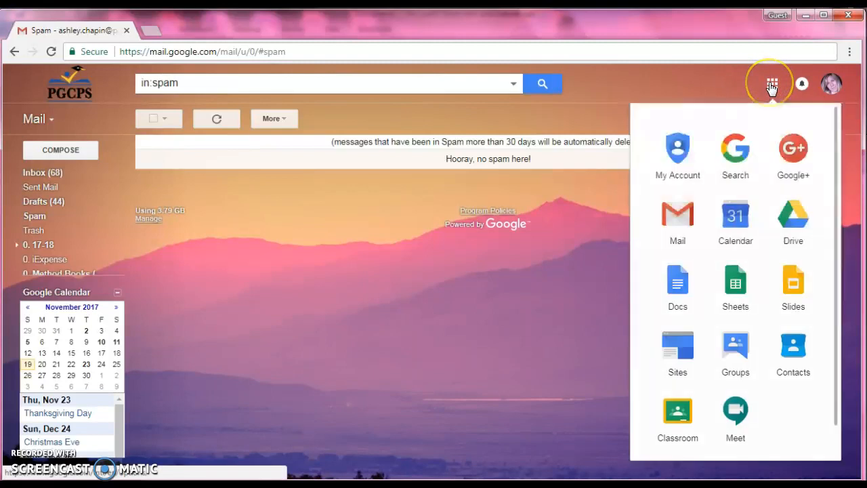
{"action": "left_click", "coordinate": [794, 215]}
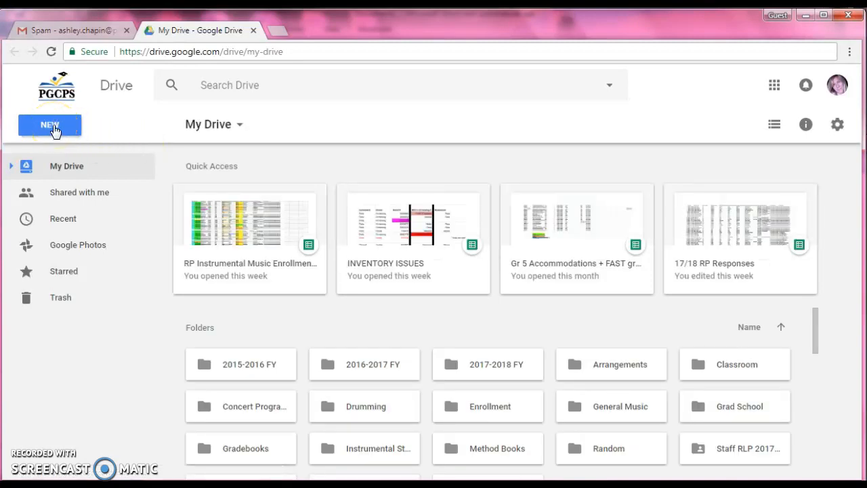
Create a new blank Google Form in My Drive
{"action": "left_click", "coordinate": [54, 128]}
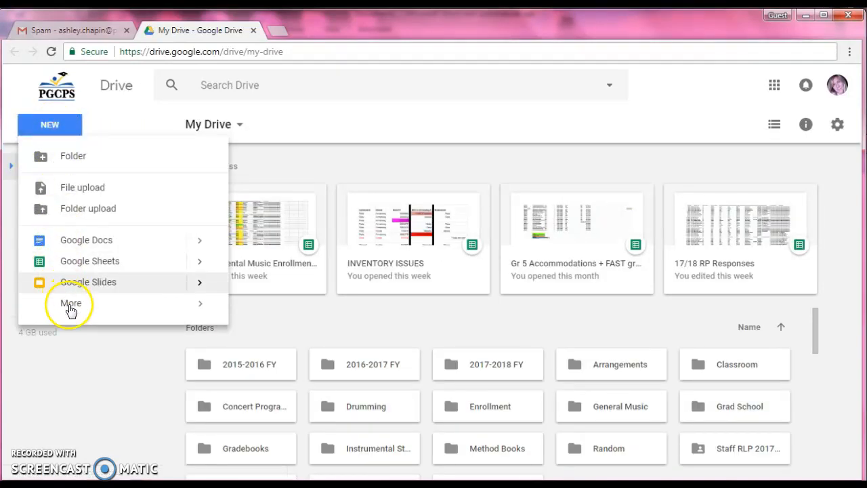
{"action": "mouse_move", "coordinate": [151, 305]}
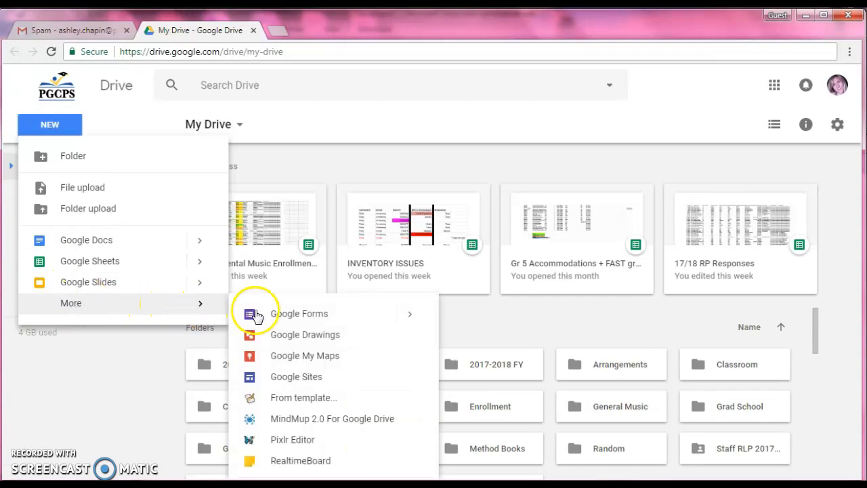
{"action": "left_click", "coordinate": [291, 315]}
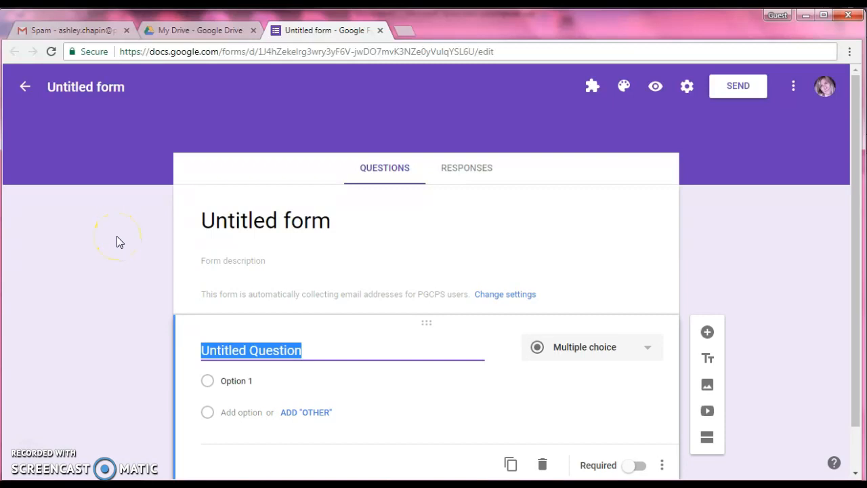
Title the form "All About Me"
{"action": "left_click", "coordinate": [201, 217]}
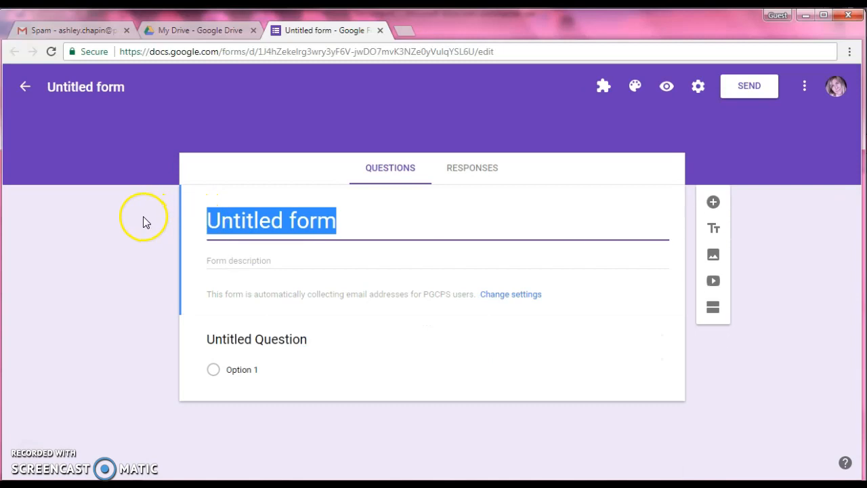
{"action": "type", "text": "All Ab"}
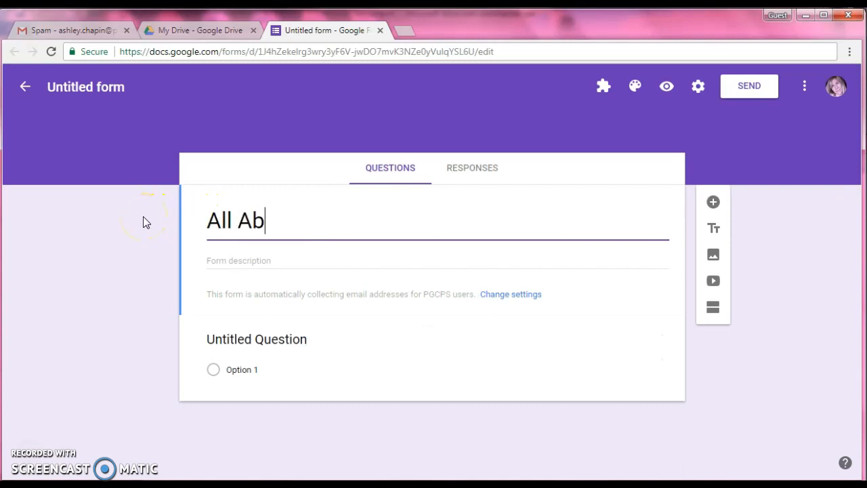
{"action": "type", "text": "out Me"}
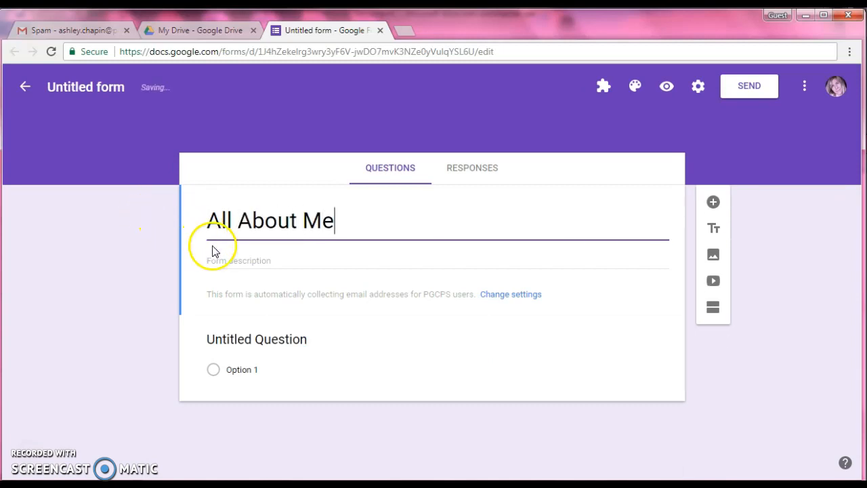
Enter the form description "Please fill out the form below to tell me about yourself." and name the form file All About Me
{"action": "left_click", "coordinate": [218, 256]}
{"action": "type", "text": "P"}
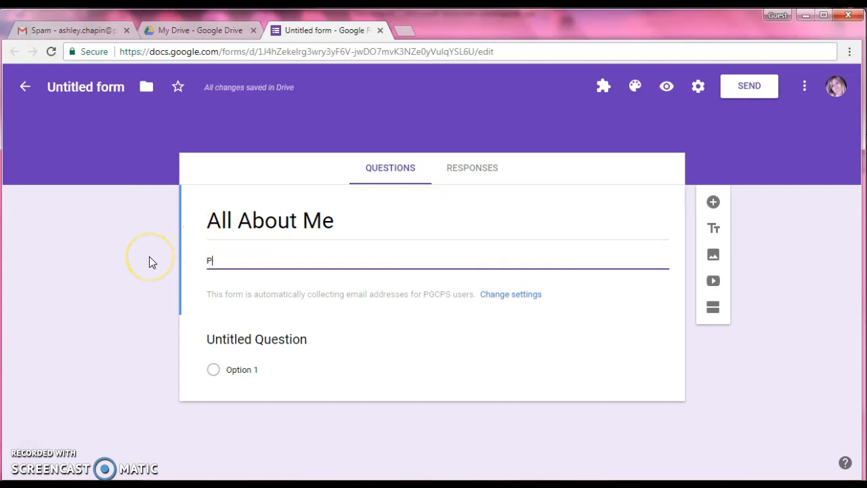
{"action": "type", "text": "lease fill out the form below to te"}
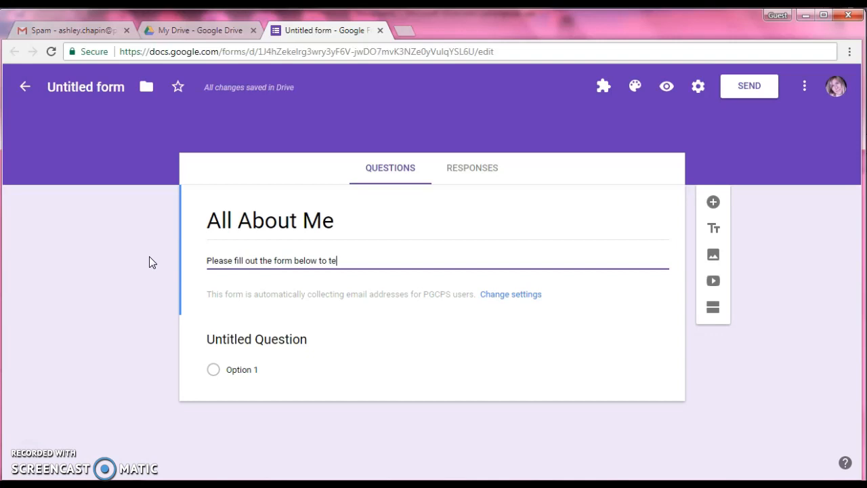
{"action": "type", "text": "ll me about yourself"}
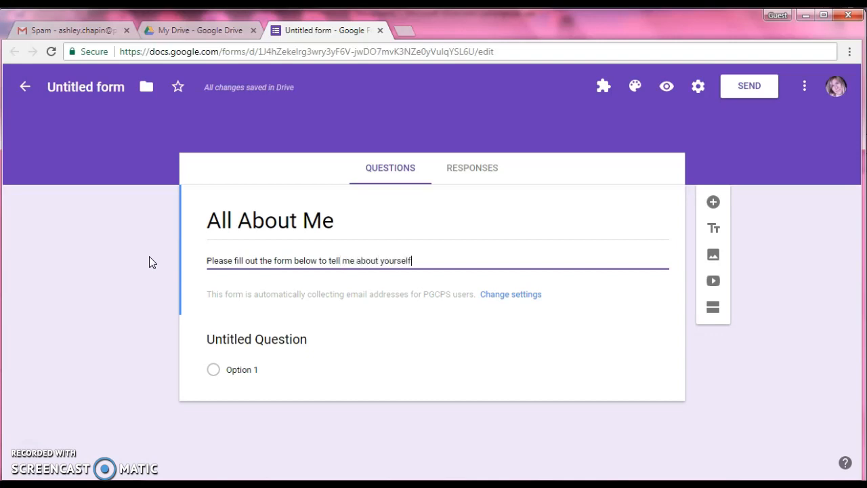
{"action": "left_click", "coordinate": [87, 86]}
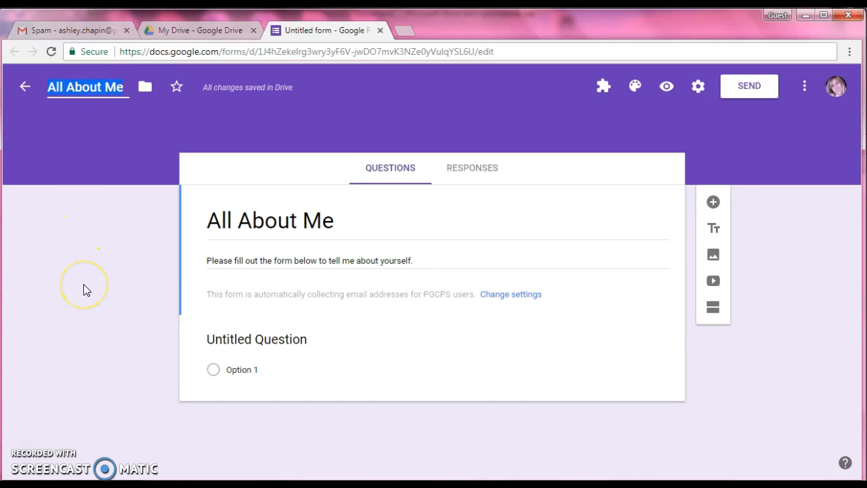
Word the first question "What is your name?" and look through the available question types, keeping Short answer
{"action": "left_click", "coordinate": [219, 338]}
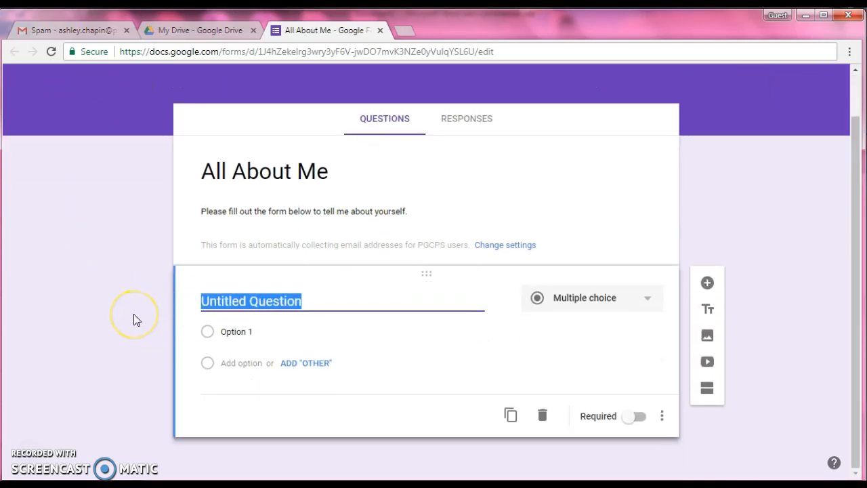
{"action": "type", "text": "What is your name?"}
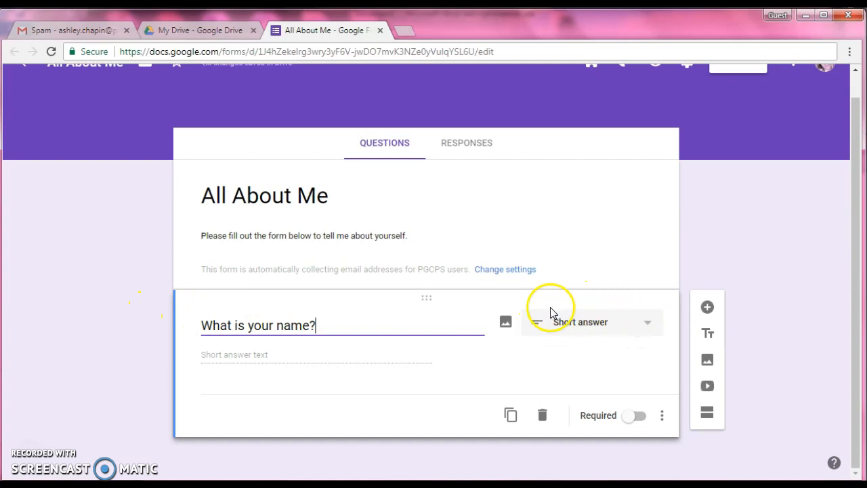
{"action": "left_click", "coordinate": [638, 324]}
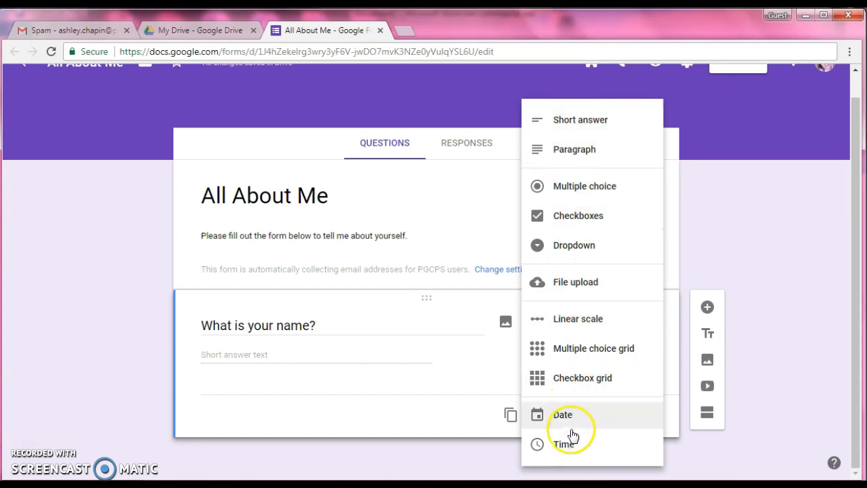
{"action": "left_click", "coordinate": [772, 319]}
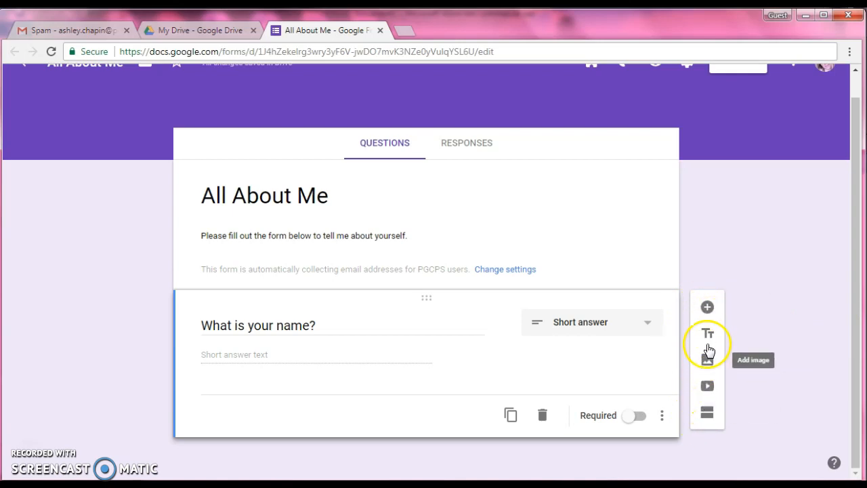
Add a second question, "When is your birthday?", and set its type to Short answer
{"action": "left_click", "coordinate": [707, 309]}
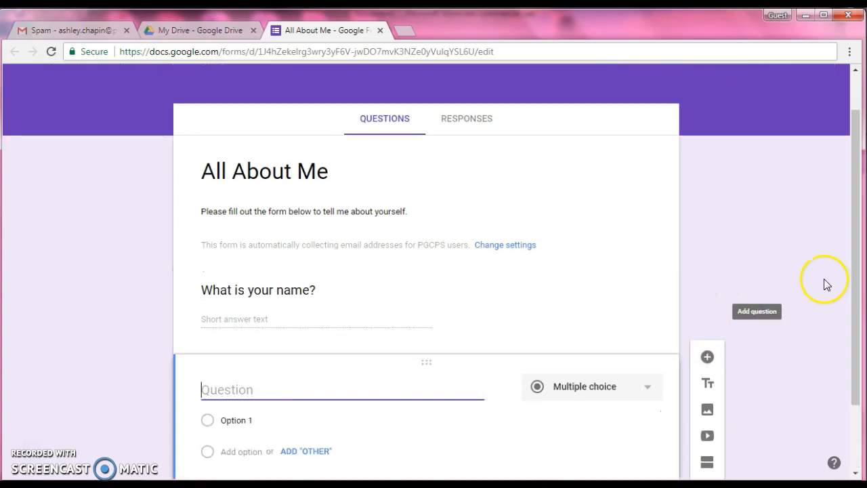
{"action": "left_click_drag", "start_coordinate": [855, 265], "coordinate": [859, 349]}
{"action": "type", "text": "When is your birthday?"}
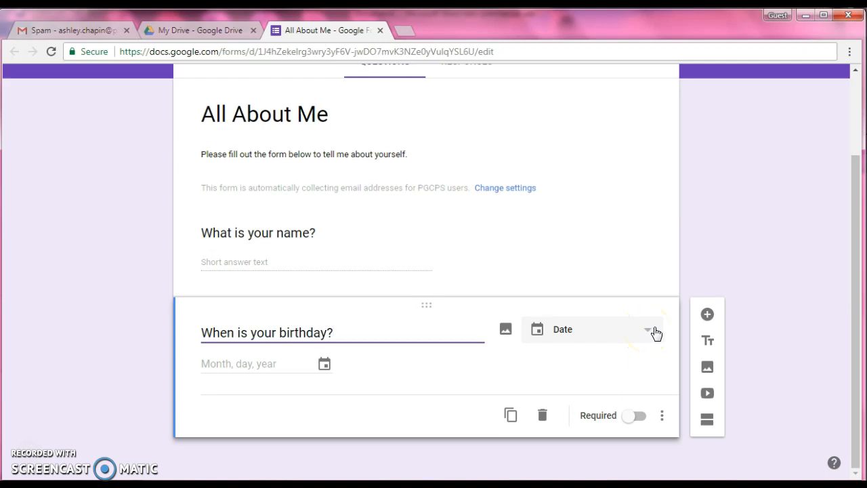
{"action": "left_click", "coordinate": [648, 333]}
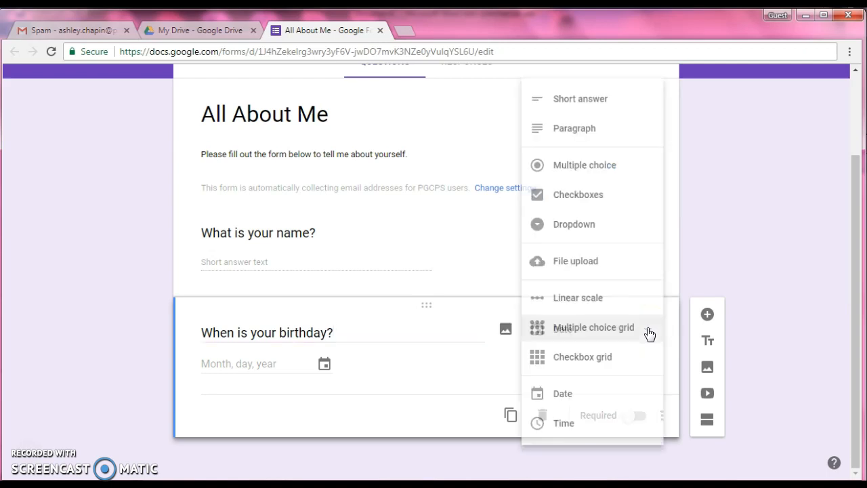
{"action": "left_click", "coordinate": [574, 100]}
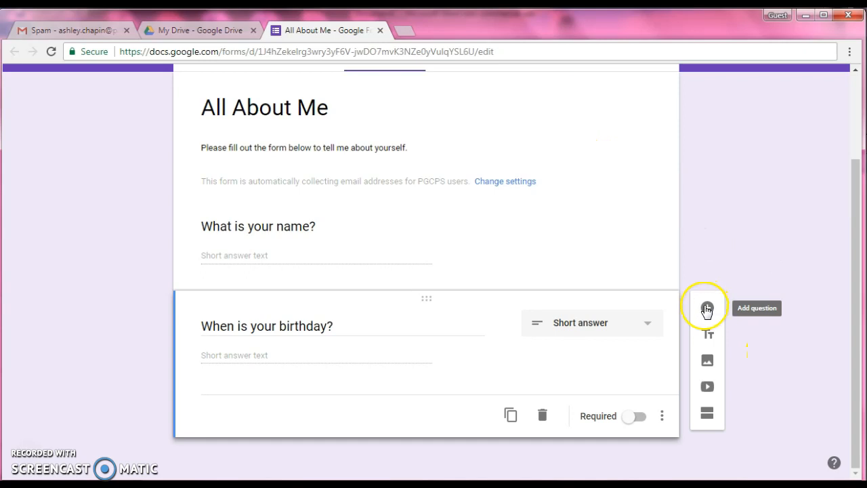
Search YouTube for "subjects in elementary school" and insert the video "Kids vocabulary - School Subjects - favorite subject" below the birthday question
{"action": "left_click", "coordinate": [709, 392]}
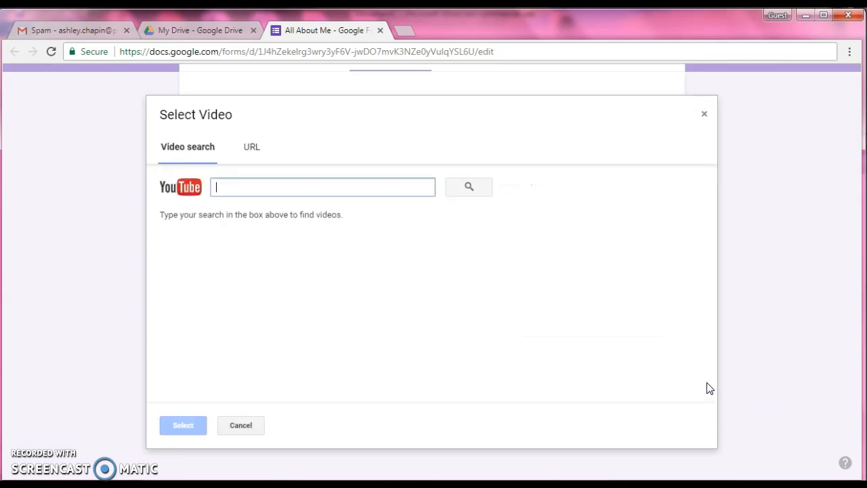
{"action": "left_click", "coordinate": [266, 180]}
{"action": "type", "text": "subject"}
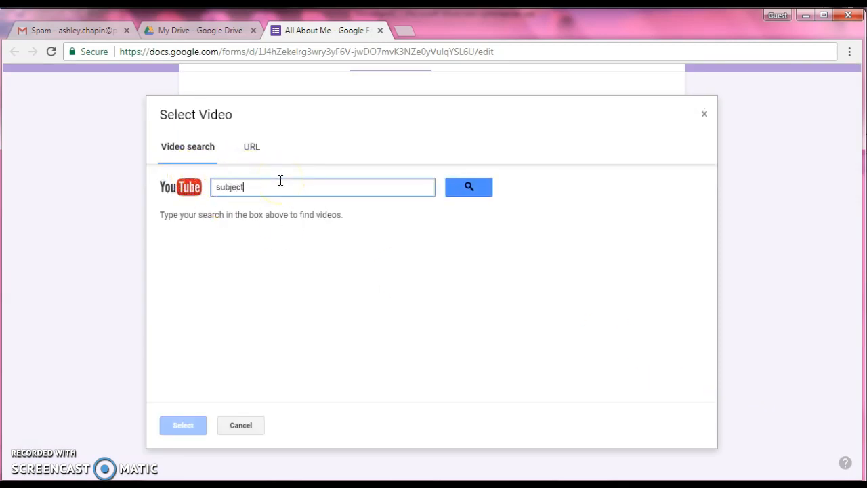
{"action": "type", "text": "s in elemtary school"}
{"action": "left_click", "coordinate": [466, 188]}
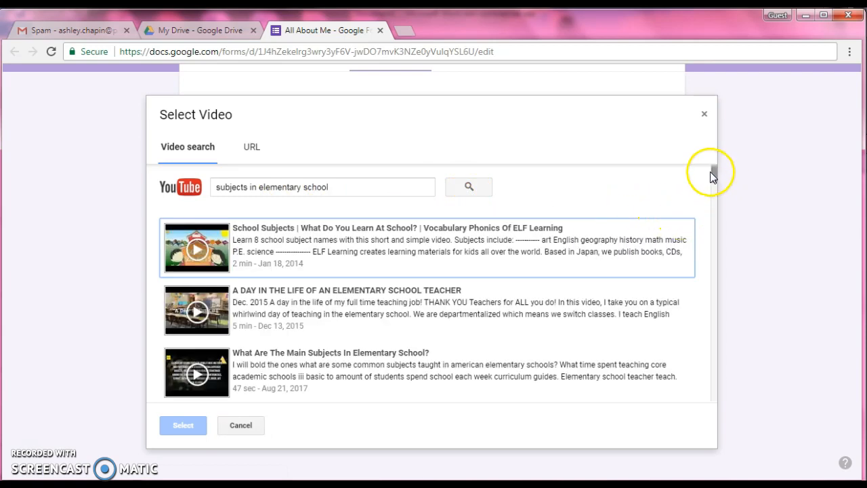
{"action": "left_click_drag", "start_coordinate": [711, 171], "coordinate": [713, 184]}
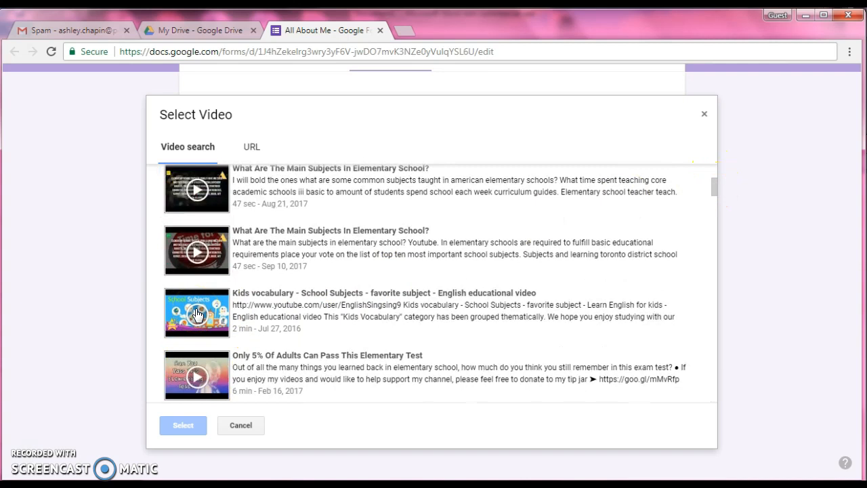
{"action": "left_click", "coordinate": [196, 313]}
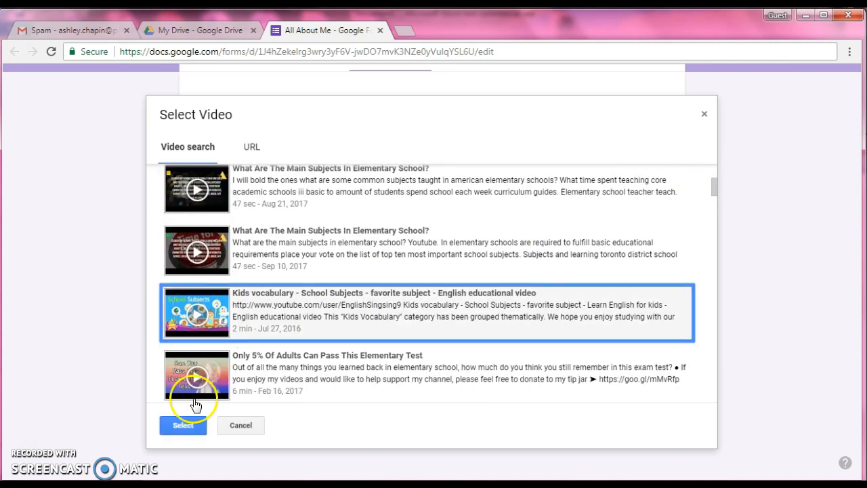
{"action": "left_click", "coordinate": [186, 426]}
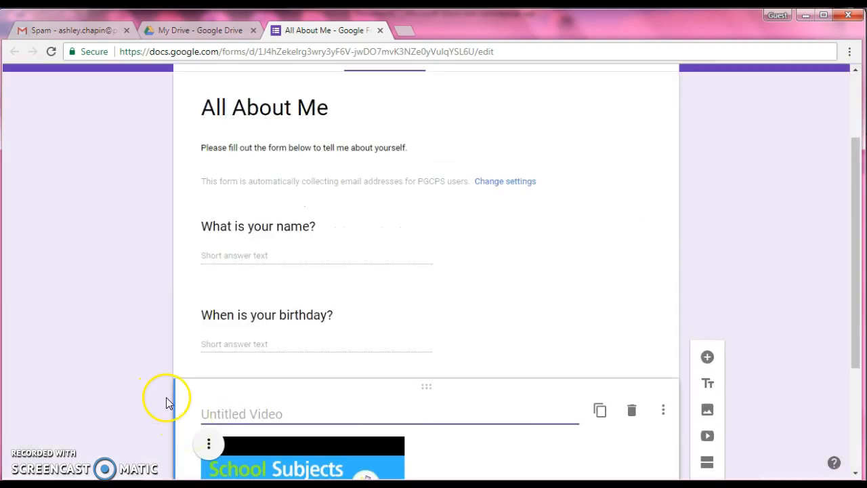
Title the inserted video "Watch this video before you answer the next question."
{"action": "left_click_drag", "start_coordinate": [855, 260], "coordinate": [851, 359]}
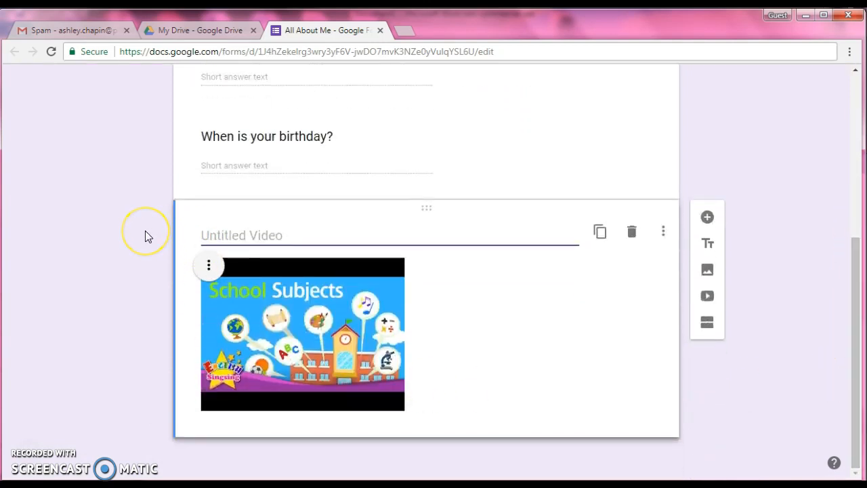
{"action": "type", "text": "Watch "}
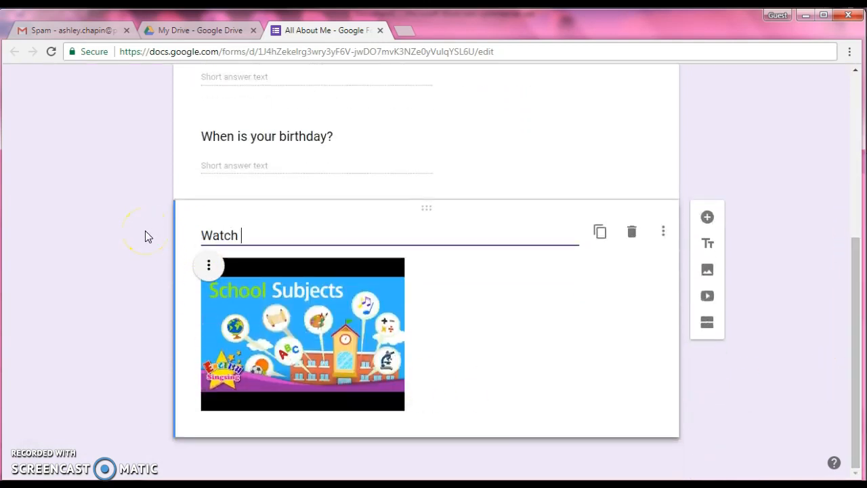
{"action": "type", "text": "this video before you answer"}
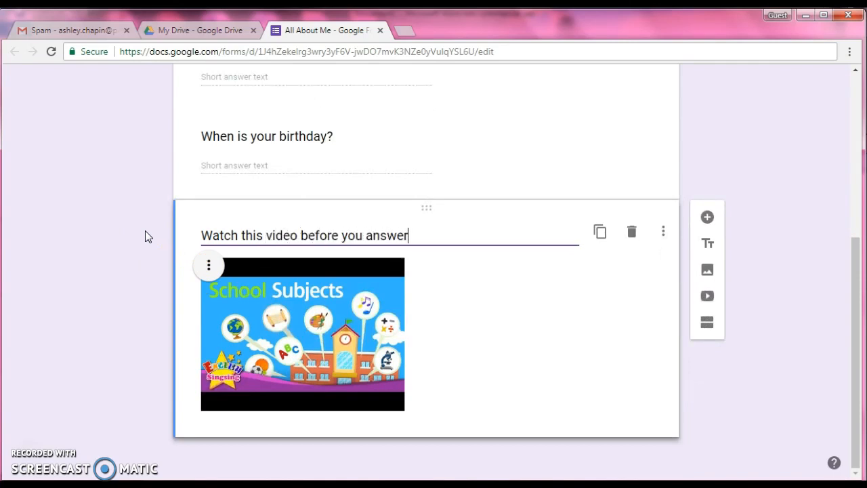
{"action": "type", "text": " the next quest"}
{"action": "key", "text": "BackSpace"}
{"action": "key", "text": "BackSpace"}
{"action": "key", "text": "BackSpace"}
{"action": "key", "text": "BackSpace"}
{"action": "type", "text": "question."}
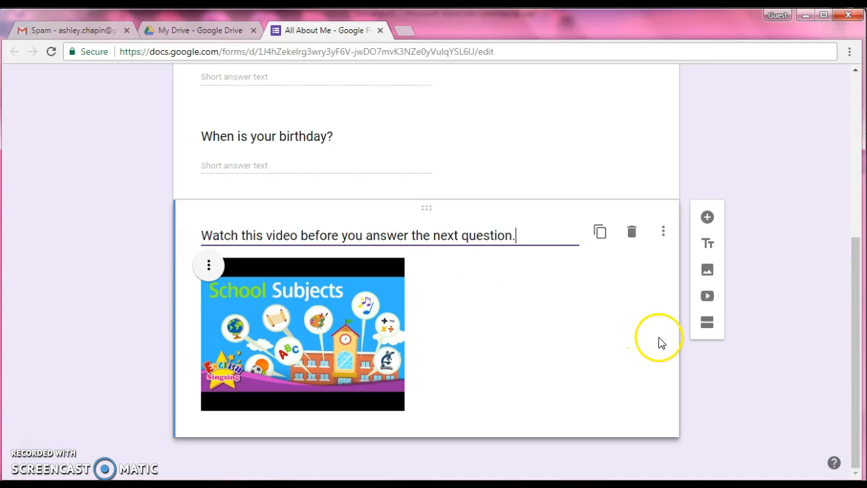
Add a multiple-choice question below the video, worded "What is your favorite subject in school?"
{"action": "left_click", "coordinate": [738, 396]}
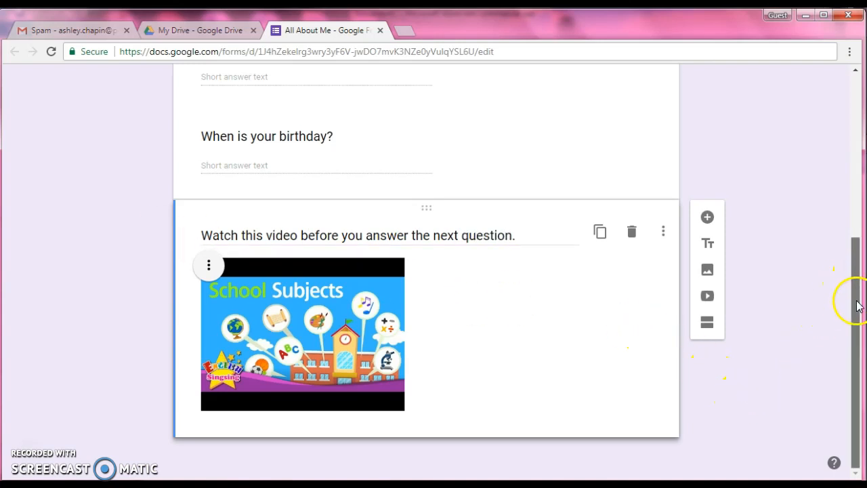
{"action": "left_click", "coordinate": [707, 216]}
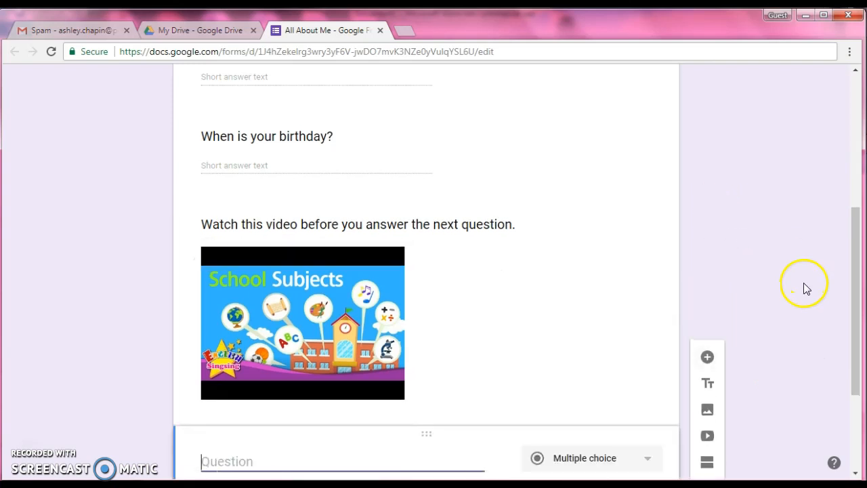
{"action": "left_click_drag", "start_coordinate": [859, 244], "coordinate": [858, 324]}
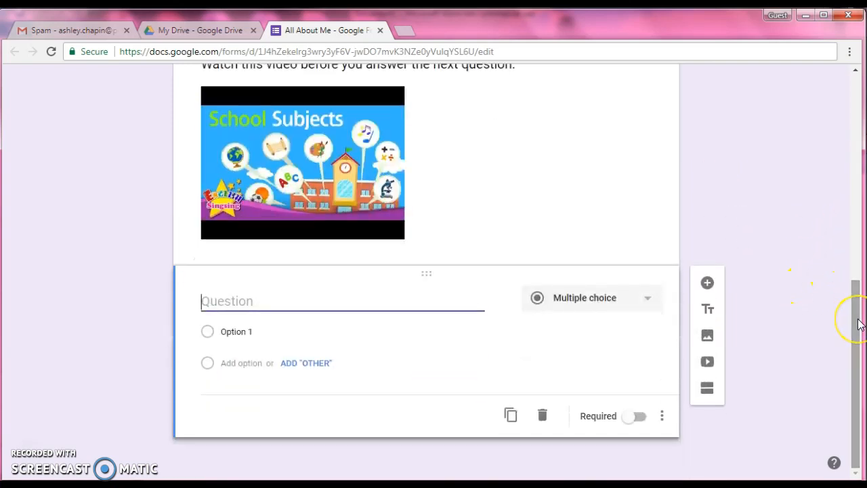
{"action": "type", "text": "What is yo"}
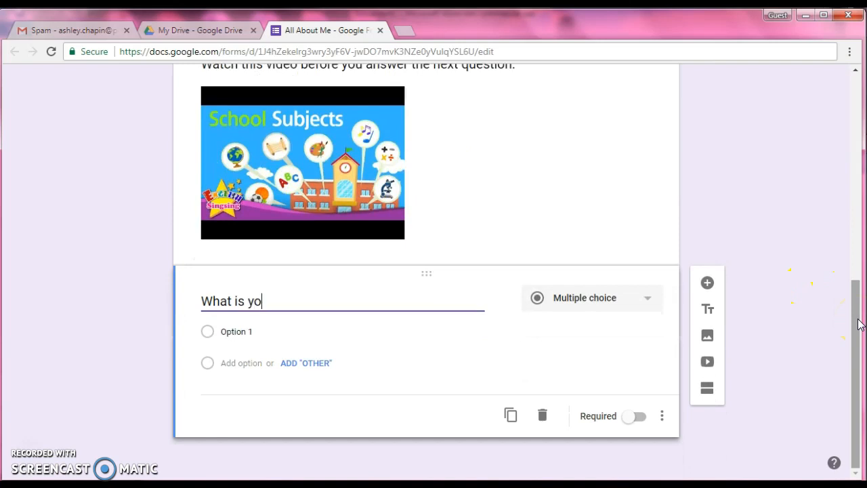
{"action": "type", "text": "ur favorite subject in school?"}
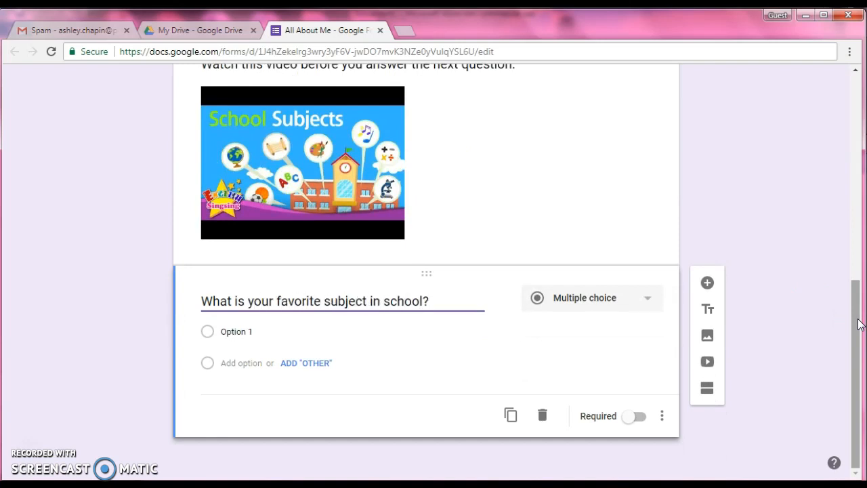
{"action": "left_click", "coordinate": [793, 306]}
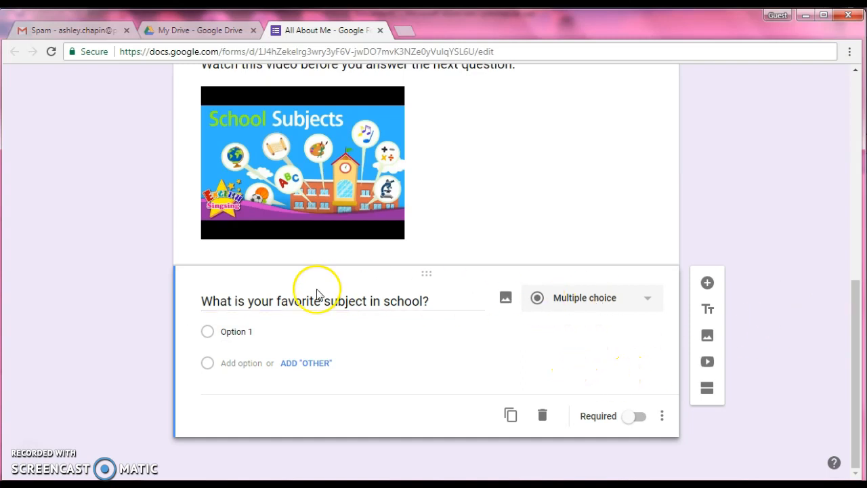
Enter Reading, Math, Science and Social Studies as the first four answer options of the favorite subject question
{"action": "left_click", "coordinate": [226, 330]}
{"action": "type", "text": "Reading"}
{"action": "left_click", "coordinate": [208, 364]}
{"action": "type", "text": "Math"}
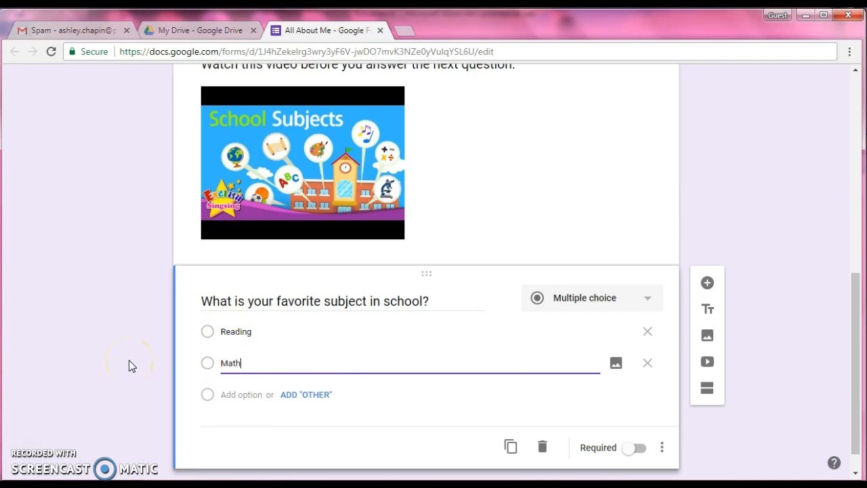
{"action": "left_click", "coordinate": [230, 364]}
{"action": "type", "text": "Science"}
{"action": "left_click", "coordinate": [232, 364]}
{"action": "type", "text": "Social Studeis"}
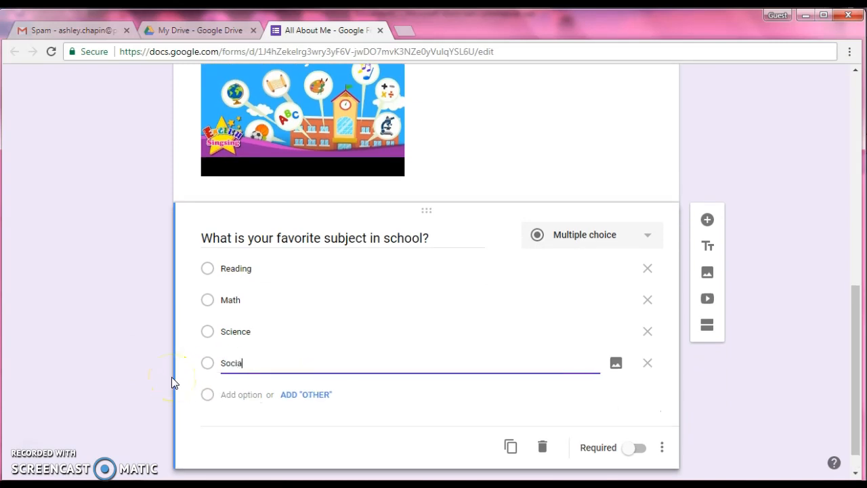
{"action": "key", "text": "BackSpace"}
{"action": "key", "text": "BackSpace"}
{"action": "key", "text": "BackSpace"}
{"action": "type", "text": "ies"}
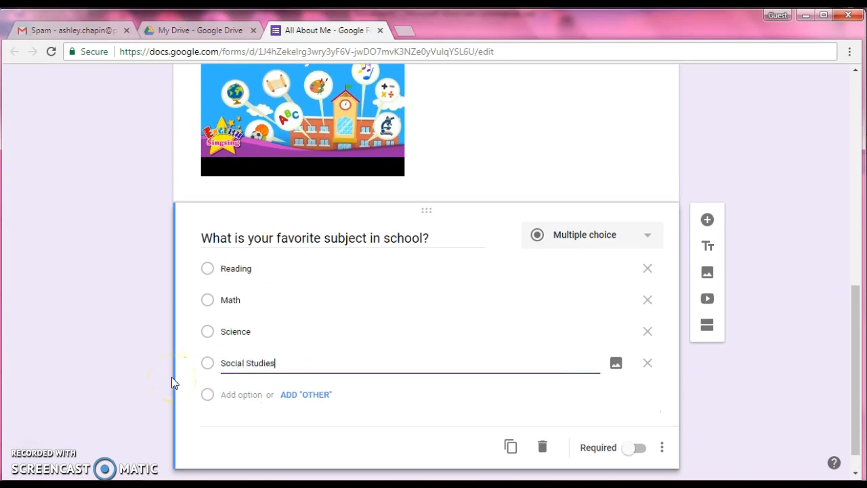
Add Art, Music, Physical Education and Library as further answer options after Social Studies
{"action": "left_click", "coordinate": [230, 394]}
{"action": "type", "text": "Arts"}
{"action": "key", "text": "BackSpace"}
{"action": "left_click", "coordinate": [247, 422]}
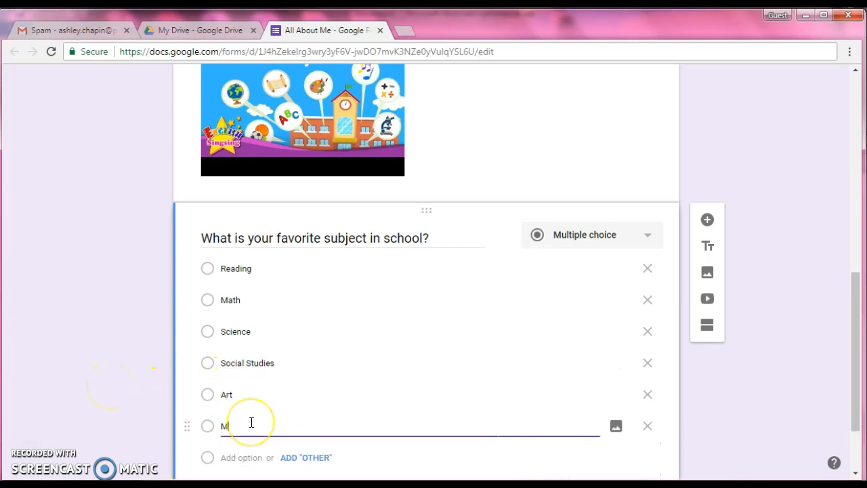
{"action": "type", "text": "Music"}
{"action": "scroll", "coordinate": [251, 422], "scroll_direction": "down", "scroll_amount": 1}
{"action": "left_click", "coordinate": [237, 394]}
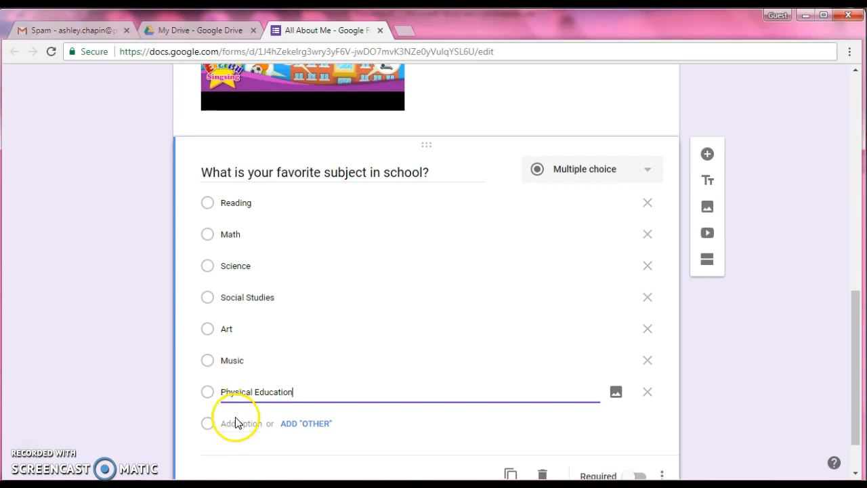
{"action": "left_click", "coordinate": [235, 422]}
{"action": "left_click", "coordinate": [221, 366]}
{"action": "left_click", "coordinate": [119, 283]}
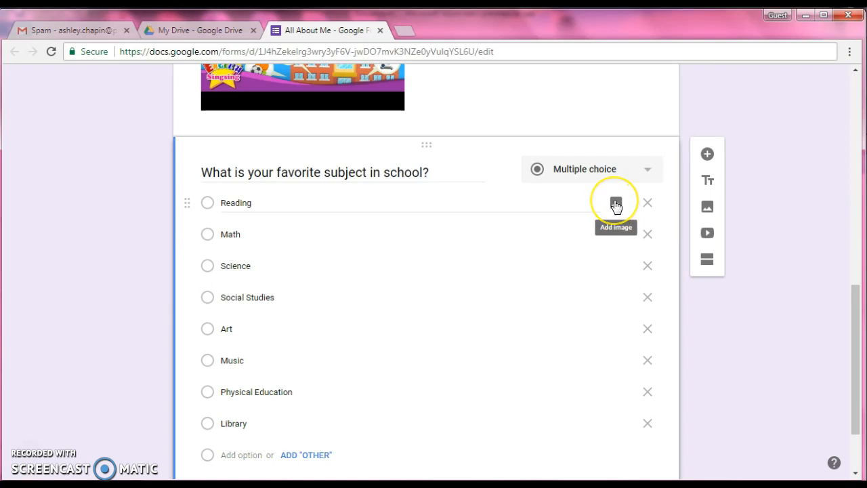
Search Google images for "reading" and attach the photo of hands on an open book by a tree to the Reading option
{"action": "left_click", "coordinate": [615, 205]}
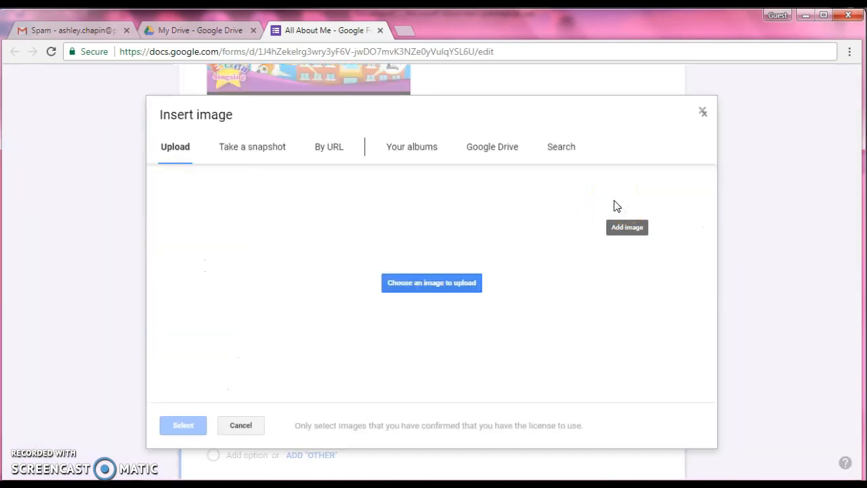
{"action": "left_click", "coordinate": [561, 150]}
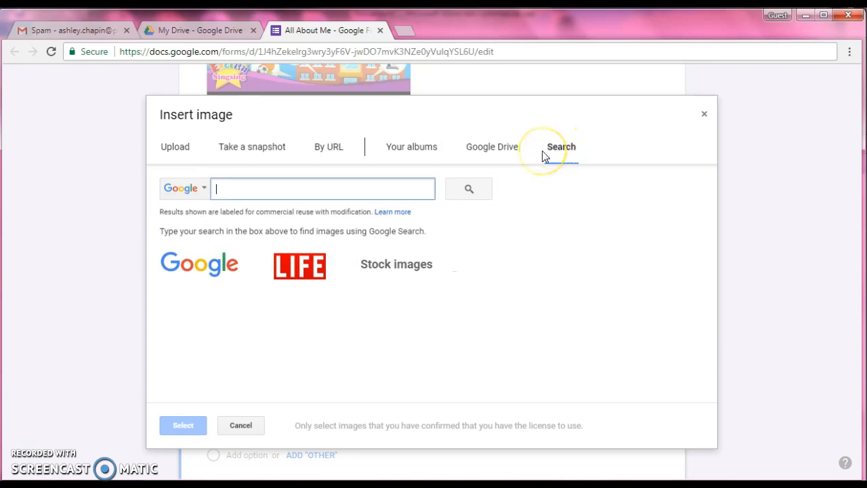
{"action": "type", "text": "reading"}
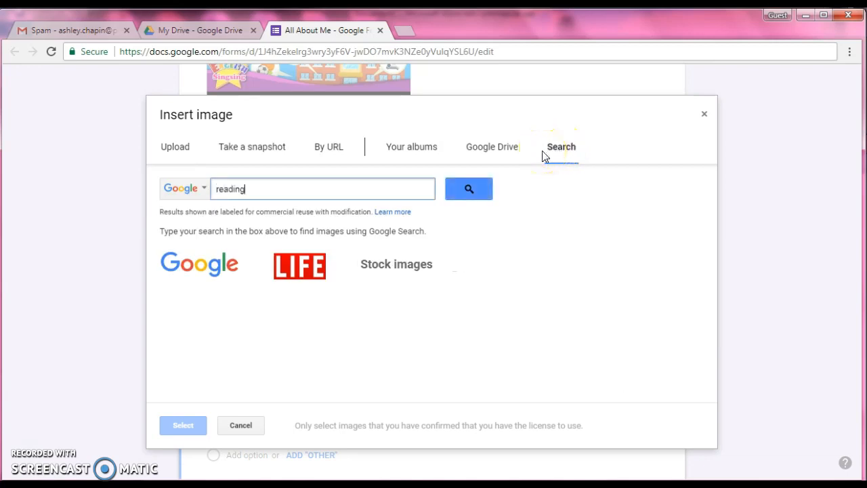
{"action": "left_click", "coordinate": [468, 191]}
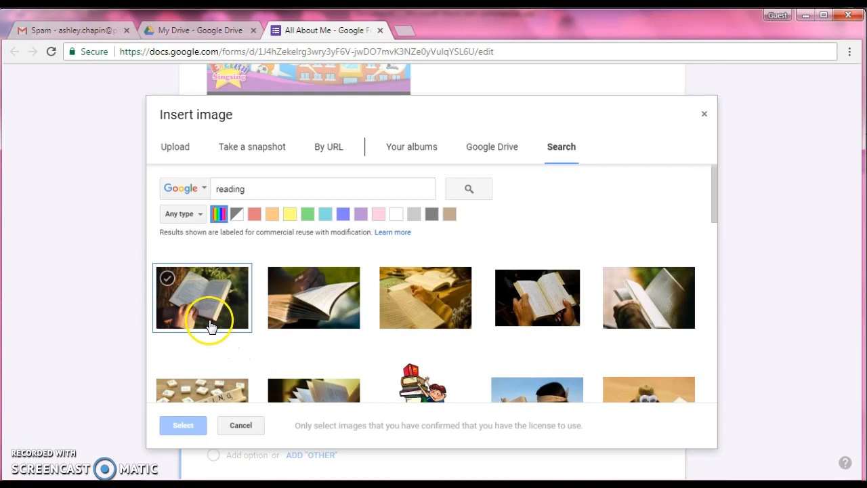
{"action": "left_click", "coordinate": [201, 296]}
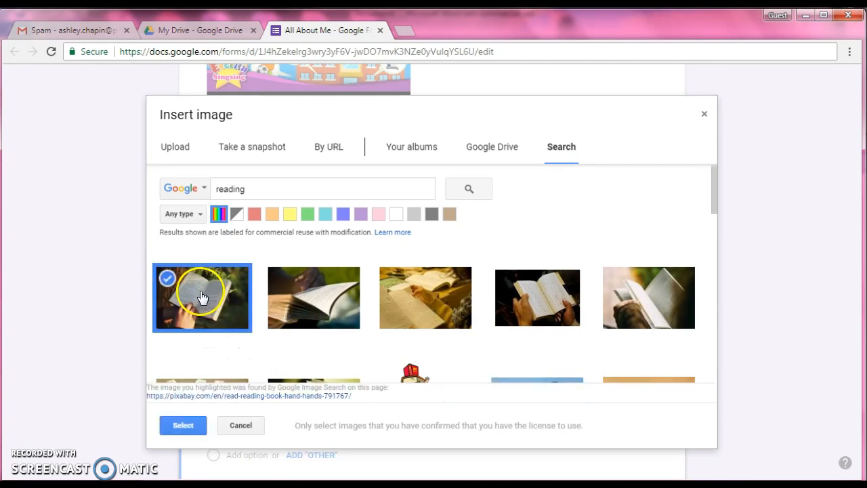
{"action": "left_click", "coordinate": [181, 425]}
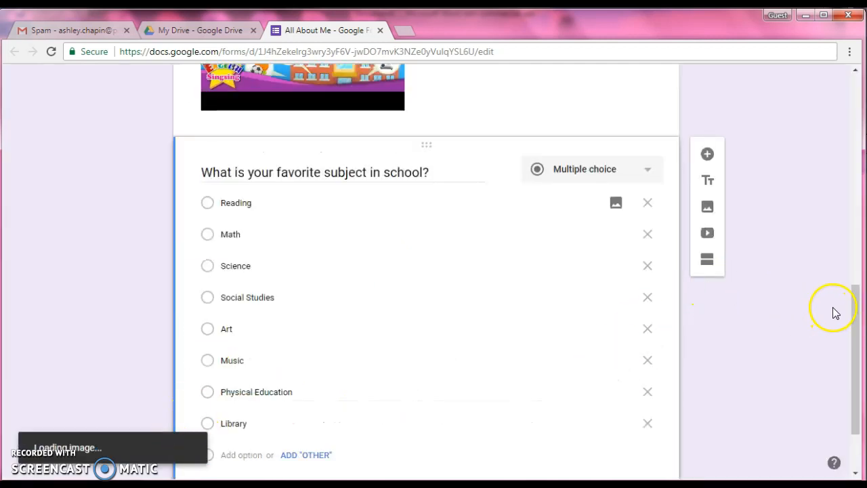
Search Google images for "math" and attach the picture of a teacher writing 2 + 2 = 4 to the Math option
{"action": "left_click_drag", "start_coordinate": [855, 305], "coordinate": [853, 339]}
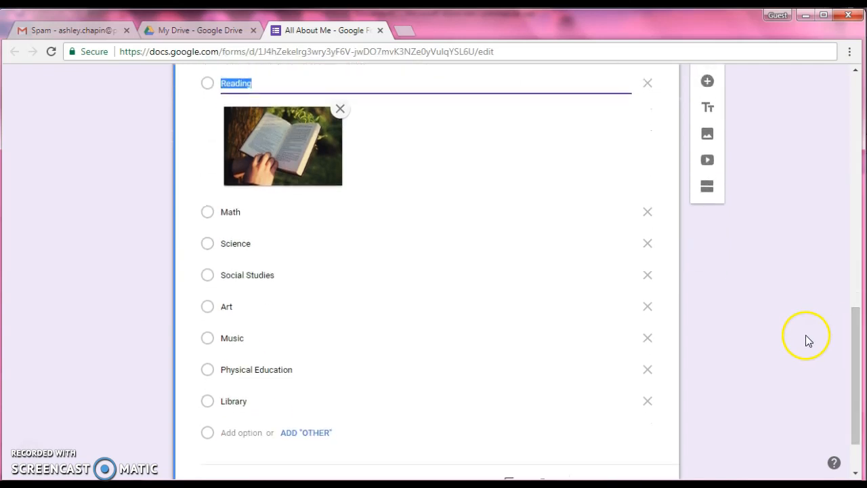
{"action": "left_click", "coordinate": [614, 216]}
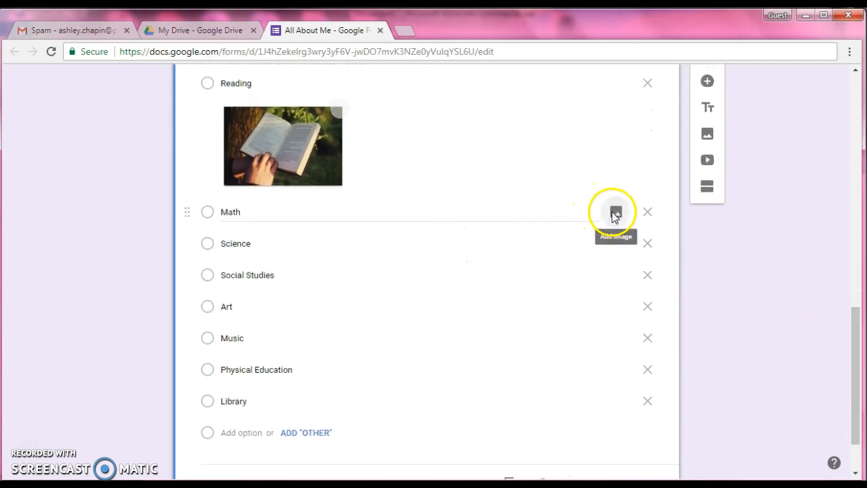
{"action": "left_click", "coordinate": [556, 155]}
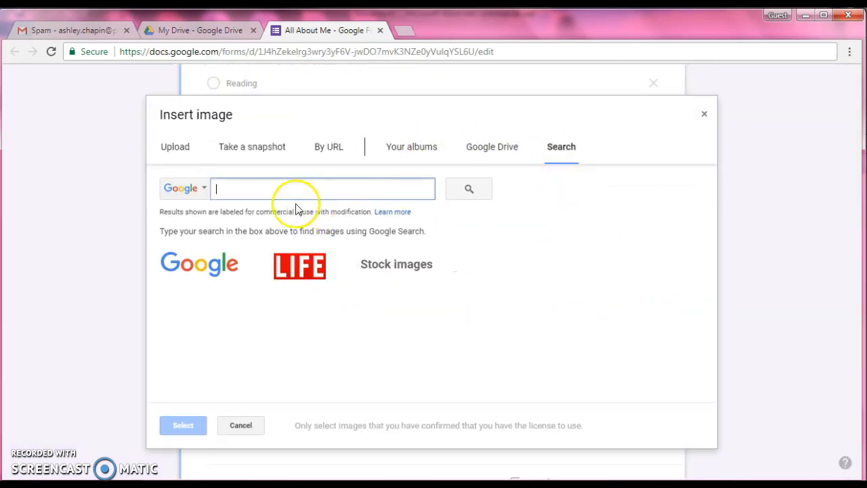
{"action": "type", "text": "math"}
{"action": "left_click", "coordinate": [478, 189]}
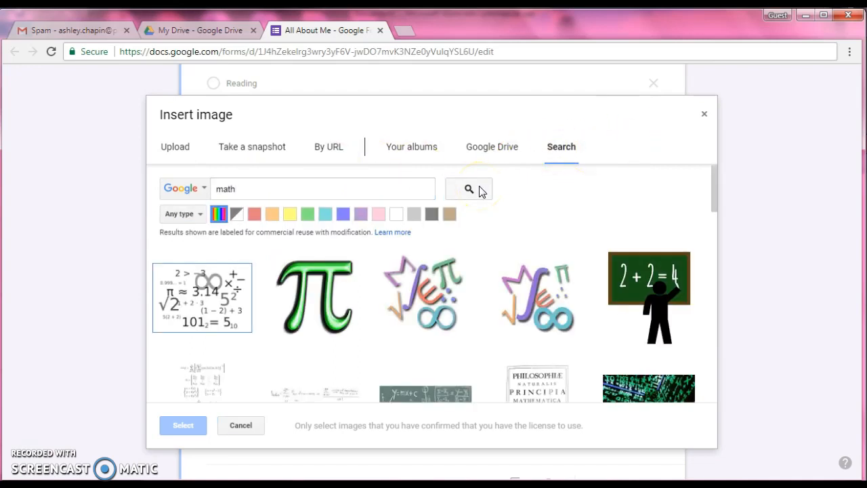
{"action": "left_click", "coordinate": [653, 271]}
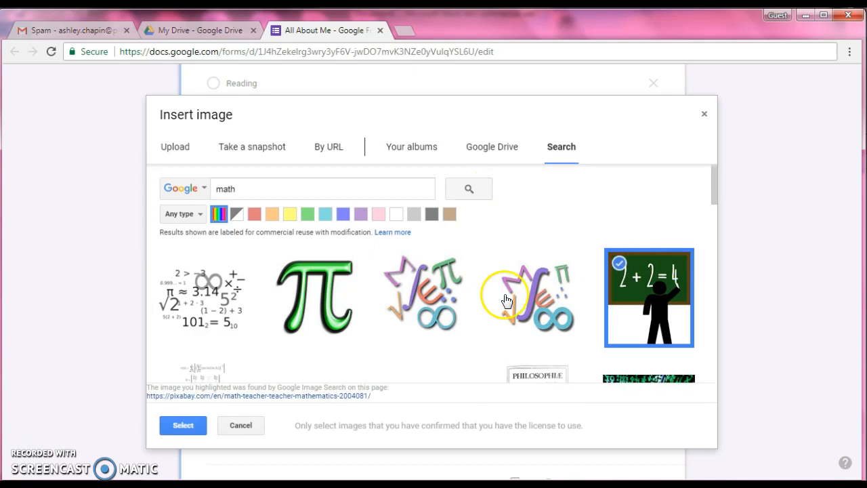
{"action": "left_click", "coordinate": [196, 426]}
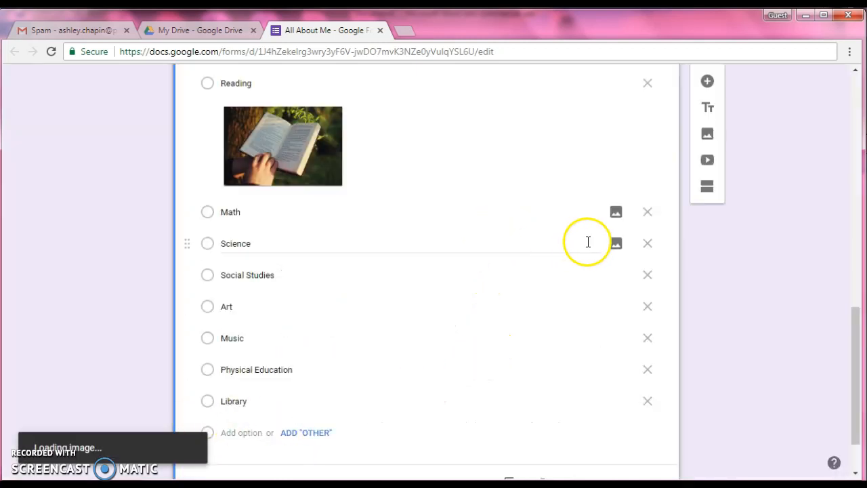
Search Google images for "science" and attach the cartoon scientist on a purple background to the Science option
{"action": "left_click", "coordinate": [610, 341]}
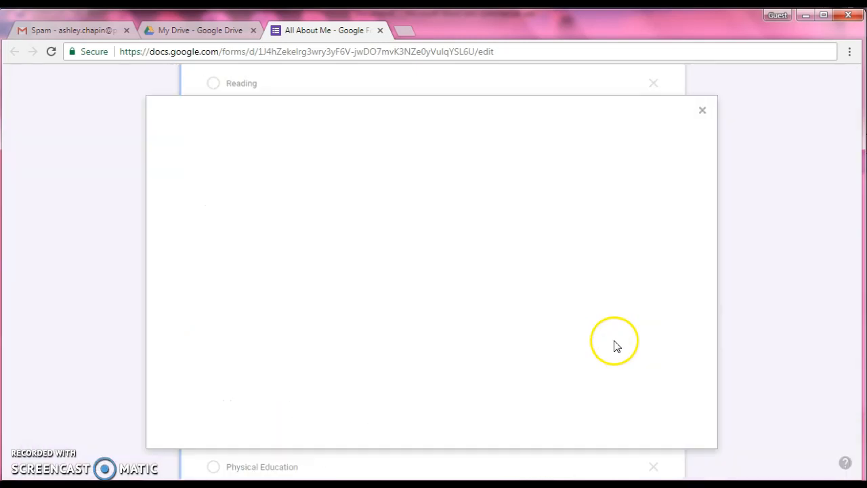
{"action": "left_click", "coordinate": [560, 151]}
{"action": "type", "text": "science"}
{"action": "key", "text": "Return"}
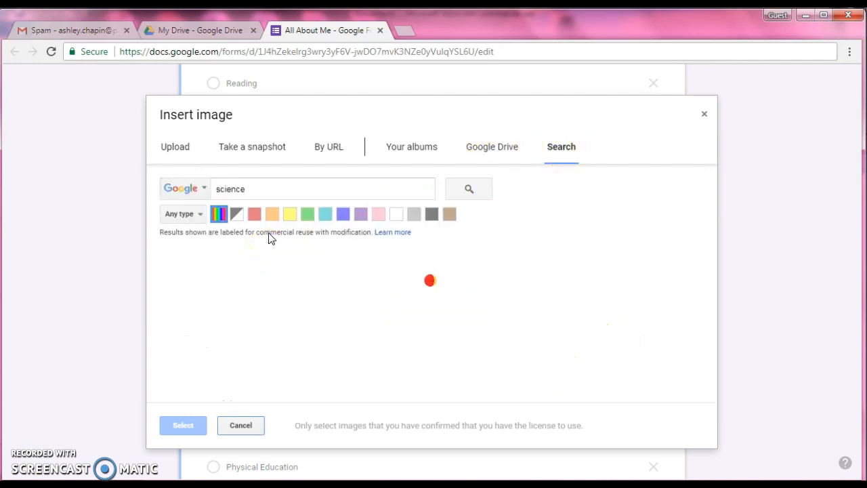
{"action": "left_click_drag", "start_coordinate": [714, 181], "coordinate": [717, 294]}
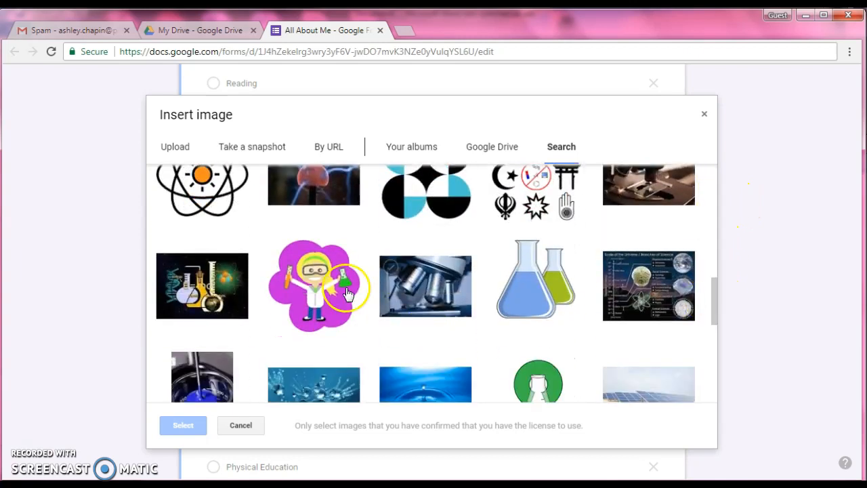
{"action": "left_click", "coordinate": [314, 285]}
{"action": "left_click", "coordinate": [182, 425]}
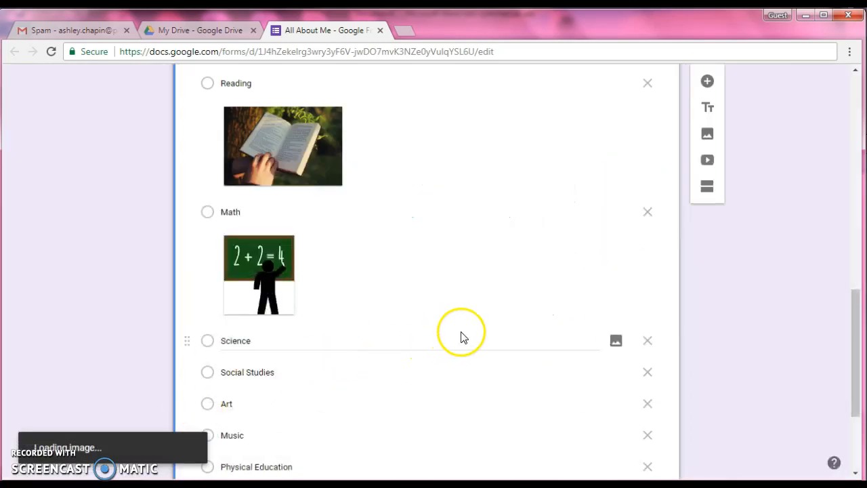
Search Google images for "social studies" and attach the globe of country flags to the Social Studies option
{"action": "scroll", "coordinate": [461, 334], "scroll_direction": "down", "scroll_amount": 3}
{"action": "left_click", "coordinate": [617, 207]}
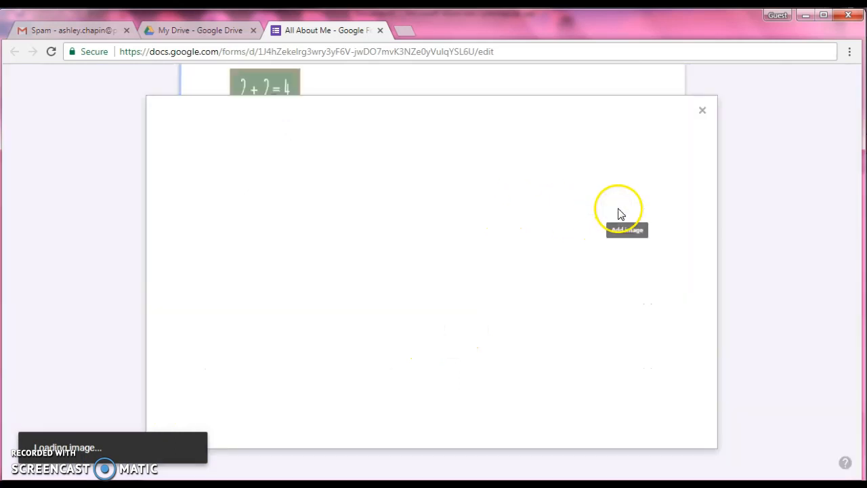
{"action": "left_click", "coordinate": [562, 149]}
{"action": "type", "text": "soc"}
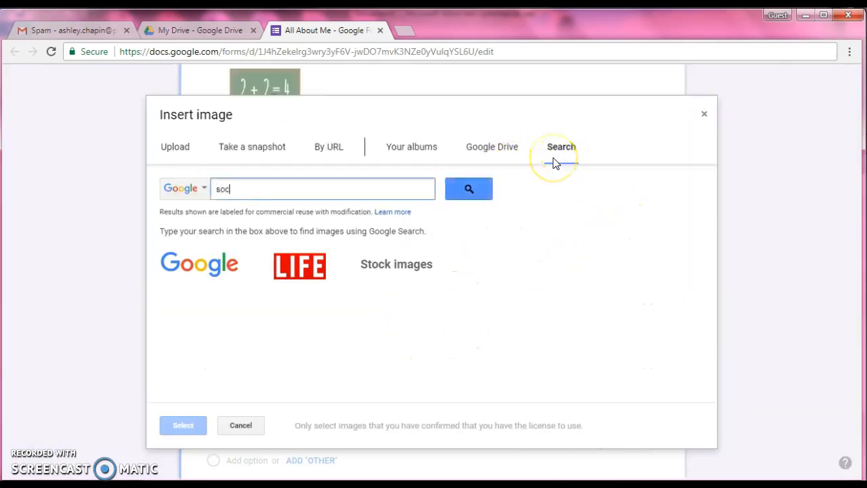
{"action": "type", "text": "ial studies"}
{"action": "key", "text": "Return"}
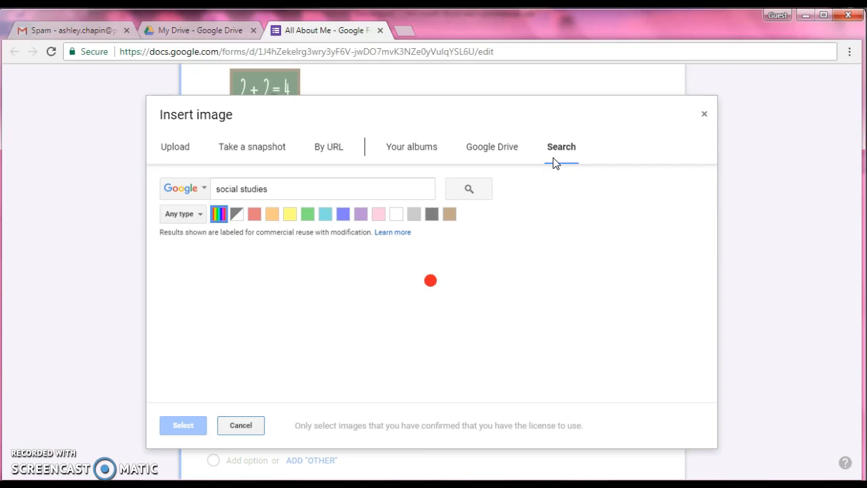
{"action": "scroll", "coordinate": [593, 298], "scroll_direction": "down", "scroll_amount": 3}
{"action": "scroll", "coordinate": [596, 301], "scroll_direction": "down", "scroll_amount": 5}
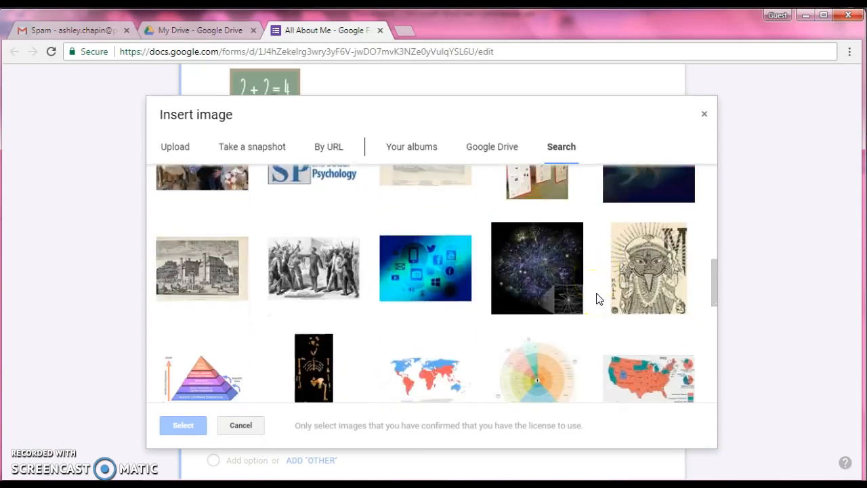
{"action": "scroll", "coordinate": [598, 298], "scroll_direction": "down", "scroll_amount": 8}
{"action": "scroll", "coordinate": [597, 293], "scroll_direction": "down", "scroll_amount": 6}
{"action": "scroll", "coordinate": [598, 294], "scroll_direction": "down", "scroll_amount": 8}
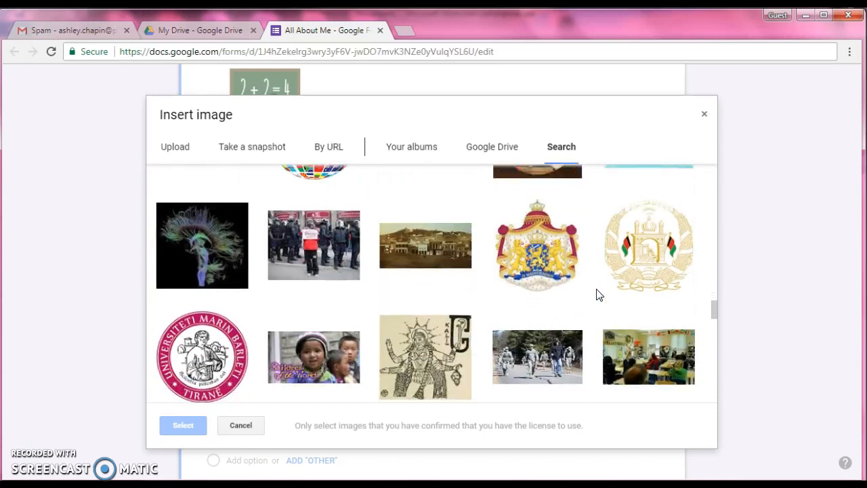
{"action": "scroll", "coordinate": [597, 294], "scroll_direction": "up", "scroll_amount": 2}
{"action": "left_click", "coordinate": [301, 196]}
{"action": "left_click", "coordinate": [192, 418]}
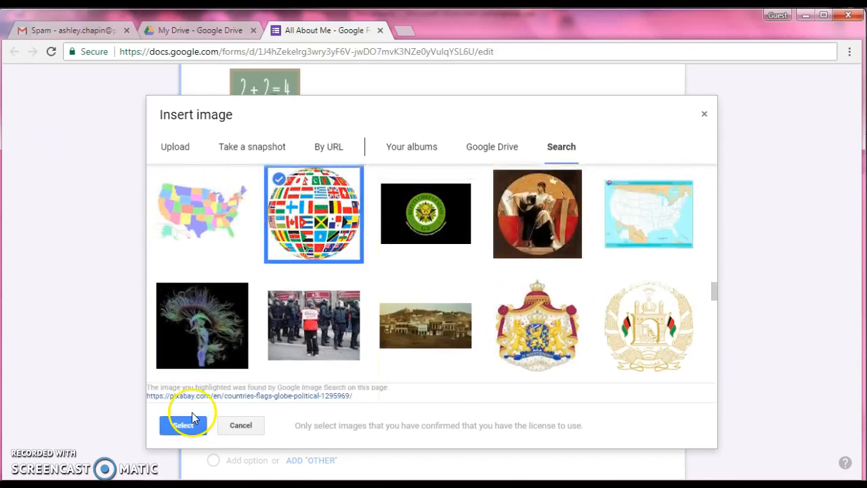
{"action": "scroll", "coordinate": [487, 287], "scroll_direction": "down", "scroll_amount": 1}
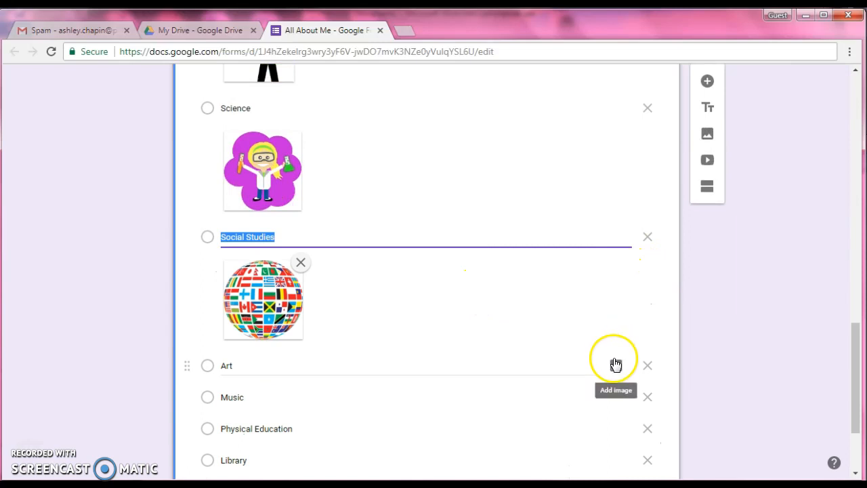
Search Google images for "art" and attach the picture of the painted word ART to the Art option
{"action": "left_click", "coordinate": [615, 364]}
{"action": "left_click", "coordinate": [558, 146]}
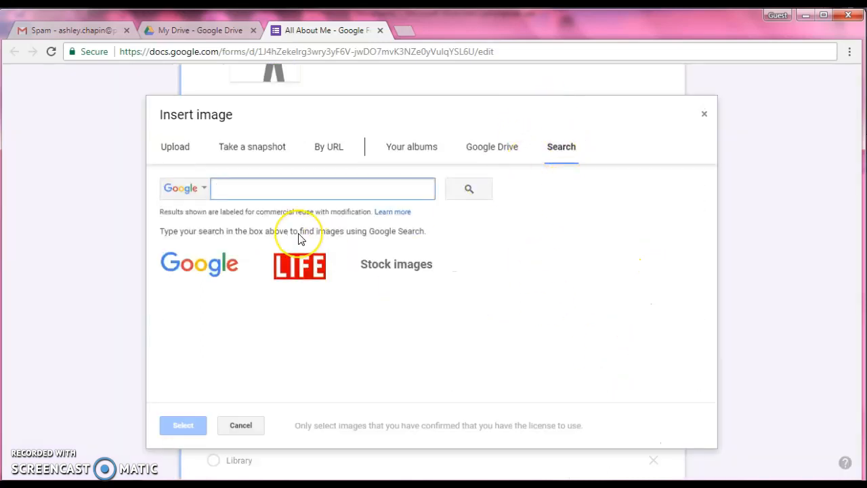
{"action": "type", "text": "art"}
{"action": "key", "text": "Return"}
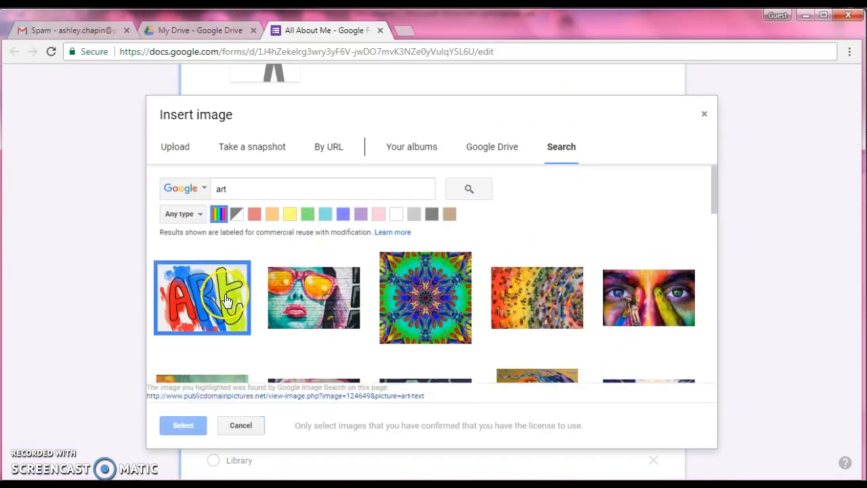
{"action": "left_click", "coordinate": [182, 425]}
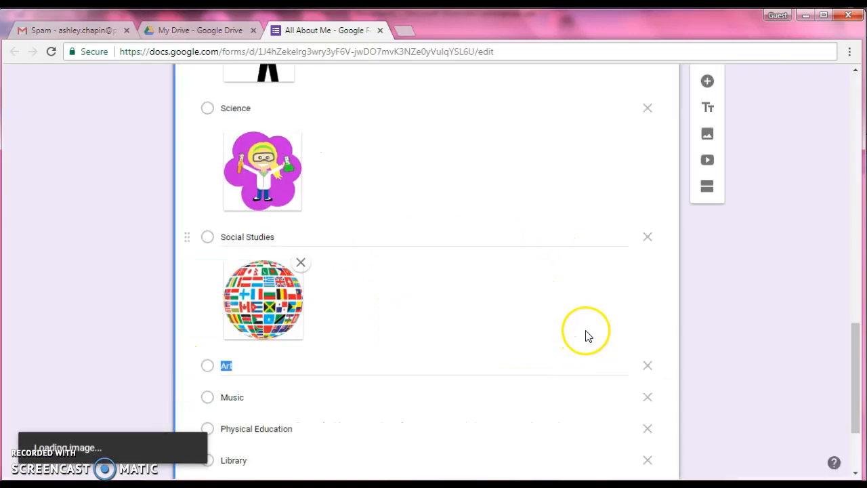
Search Google images for "music" and attach the doodle-style picture of the colorful word MUSIC to the Music option
{"action": "scroll", "coordinate": [588, 322], "scroll_direction": "down", "scroll_amount": 2}
{"action": "left_click", "coordinate": [612, 362]}
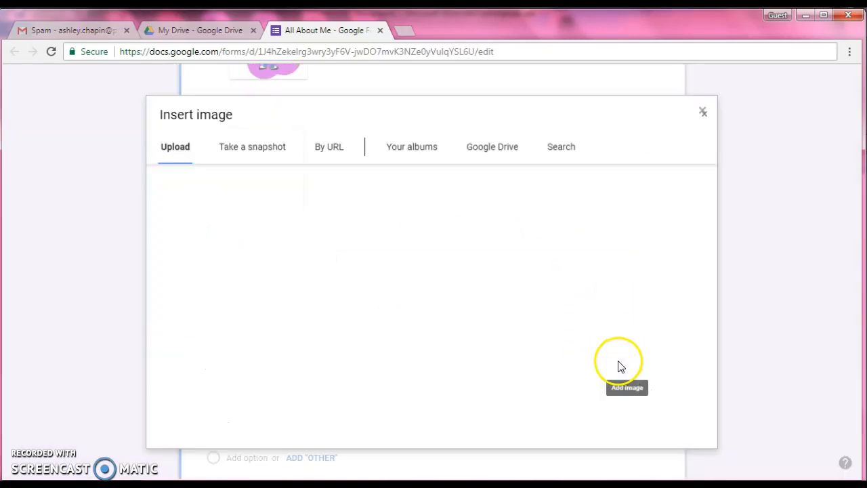
{"action": "left_click", "coordinate": [562, 155]}
{"action": "type", "text": "music"}
{"action": "key", "text": "Return"}
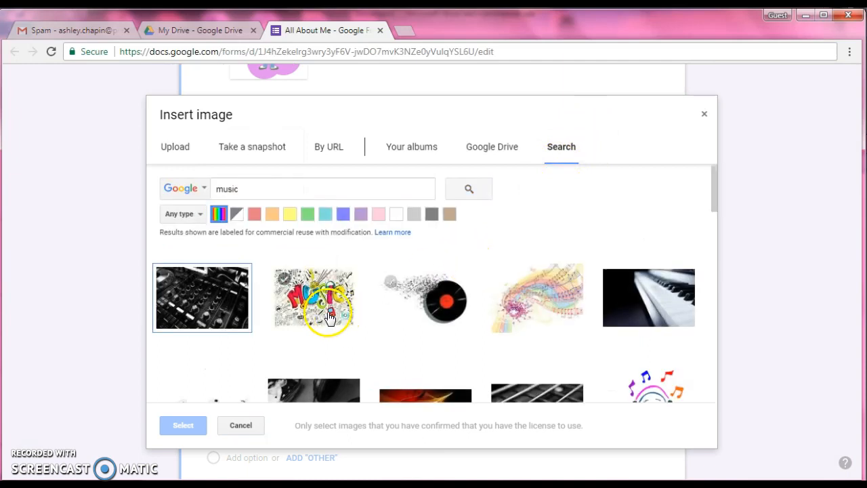
{"action": "left_click", "coordinate": [328, 315]}
{"action": "left_click", "coordinate": [181, 424]}
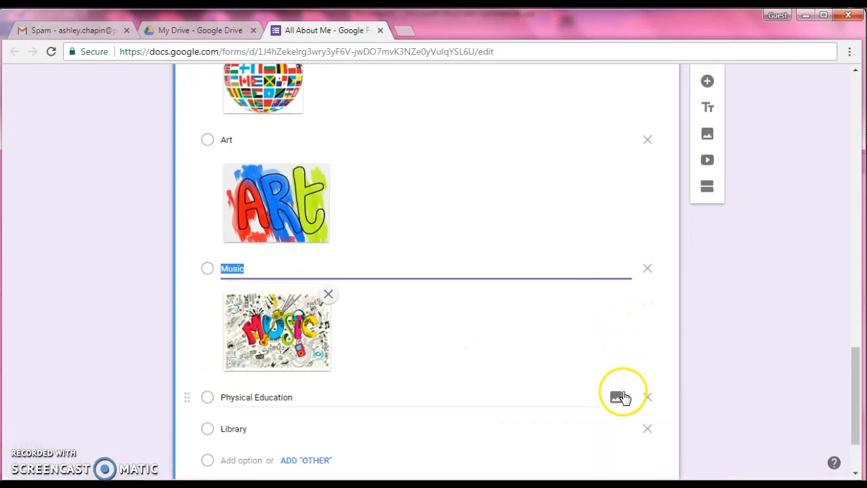
Search Google images for "physical education" and attach the picture of colorful athlete silhouettes to the Physical Education option
{"action": "left_click", "coordinate": [618, 398]}
{"action": "left_click", "coordinate": [561, 149]}
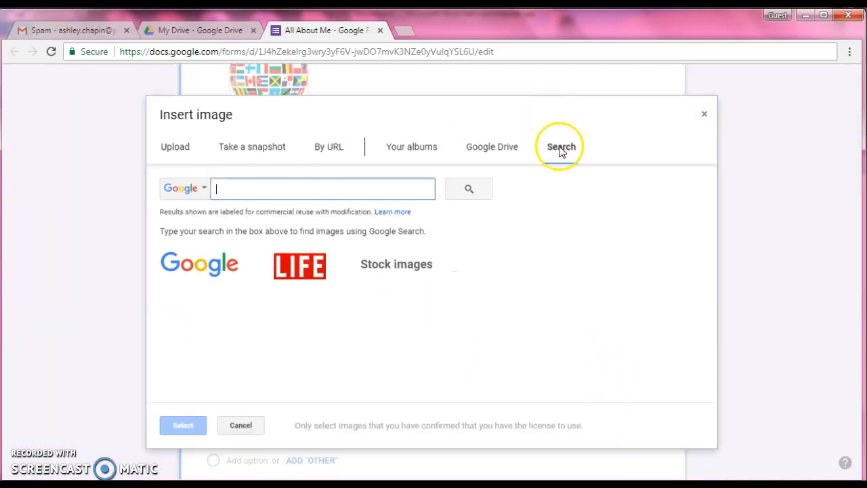
{"action": "type", "text": "physical educat"}
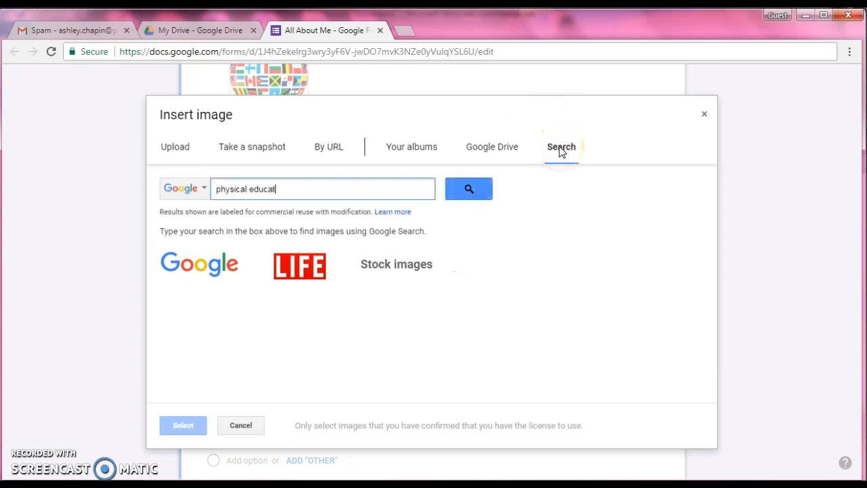
{"action": "type", "text": "ion"}
{"action": "key", "text": "Return"}
{"action": "left_click", "coordinate": [193, 296]}
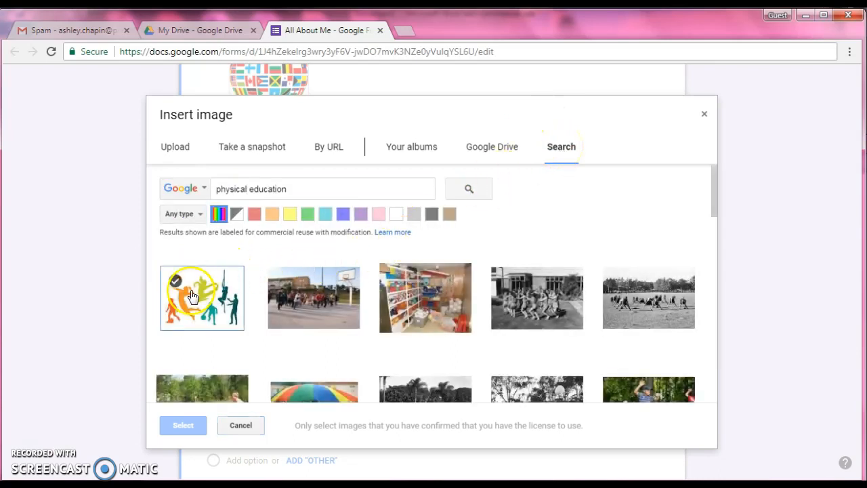
{"action": "left_click", "coordinate": [184, 425]}
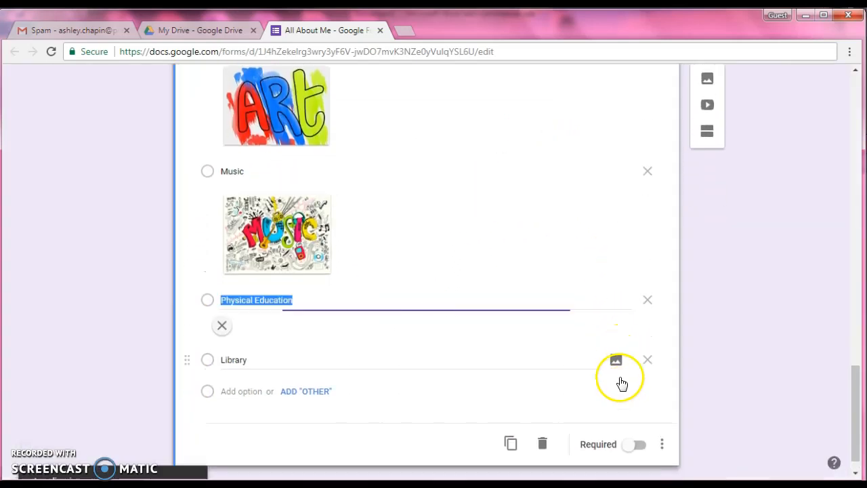
Search Google images for "library" and attach the photo of red and orange bookshelves to the Library option
{"action": "scroll", "coordinate": [623, 406], "scroll_direction": "down", "scroll_amount": 2}
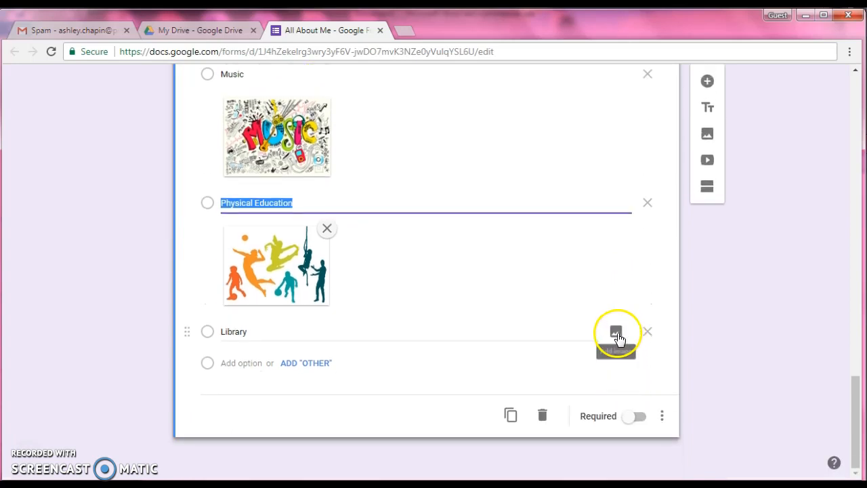
{"action": "left_click", "coordinate": [616, 333]}
{"action": "left_click", "coordinate": [563, 149]}
{"action": "type", "text": "libr"}
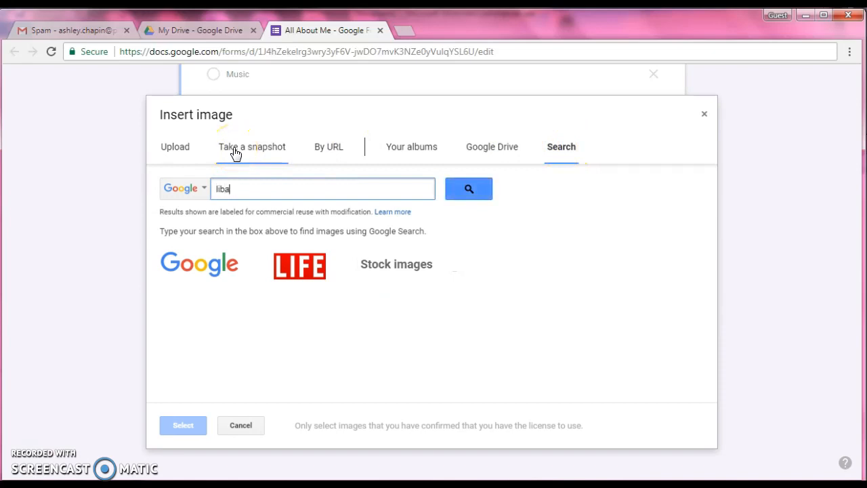
{"action": "type", "text": "ary"}
{"action": "key", "text": "Return"}
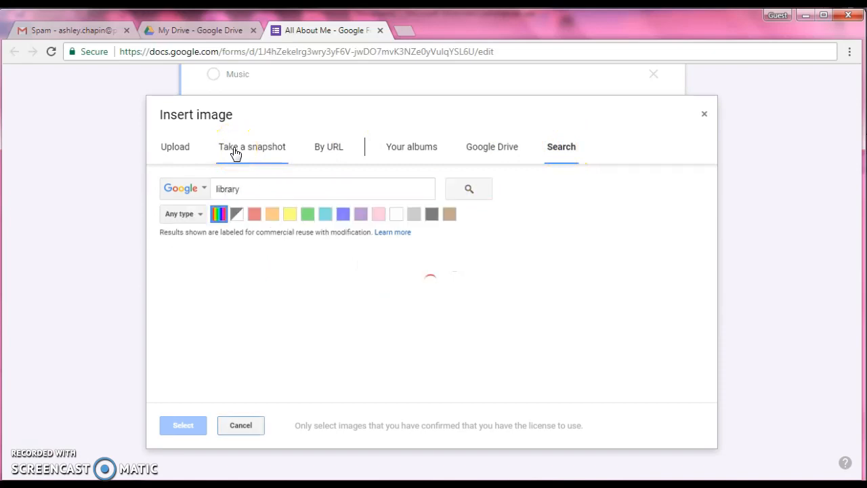
{"action": "scroll", "coordinate": [588, 286], "scroll_direction": "down", "scroll_amount": 3}
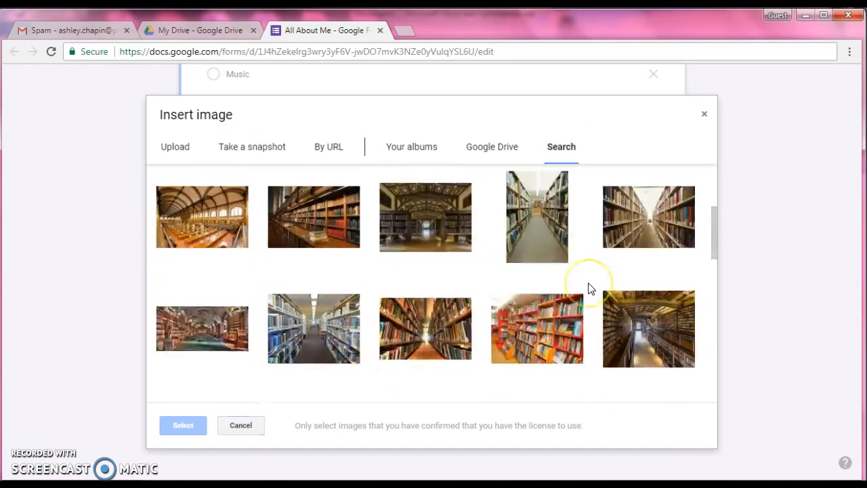
{"action": "scroll", "coordinate": [588, 287], "scroll_direction": "down", "scroll_amount": 2}
{"action": "left_click", "coordinate": [512, 228]}
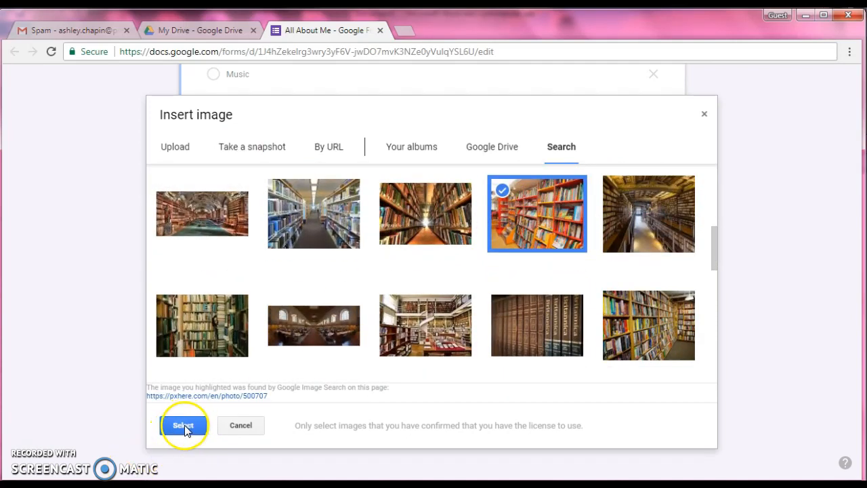
{"action": "left_click", "coordinate": [184, 426]}
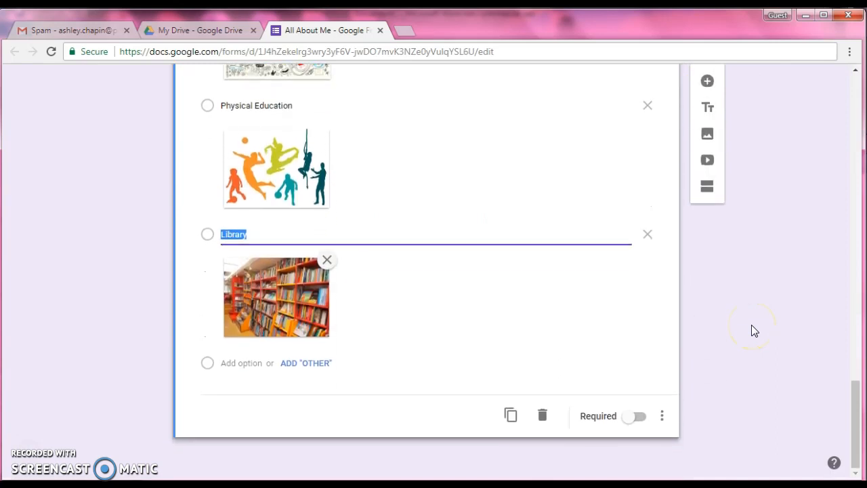
Change the form's theme color to orange
{"action": "scroll", "coordinate": [751, 325], "scroll_direction": "up", "scroll_amount": 4}
{"action": "scroll", "coordinate": [751, 325], "scroll_direction": "up", "scroll_amount": 9}
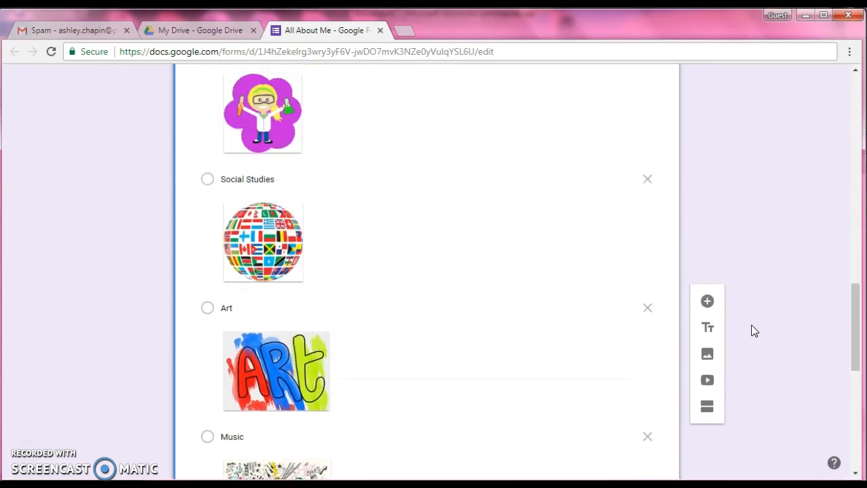
{"action": "scroll", "coordinate": [752, 326], "scroll_direction": "up", "scroll_amount": 7}
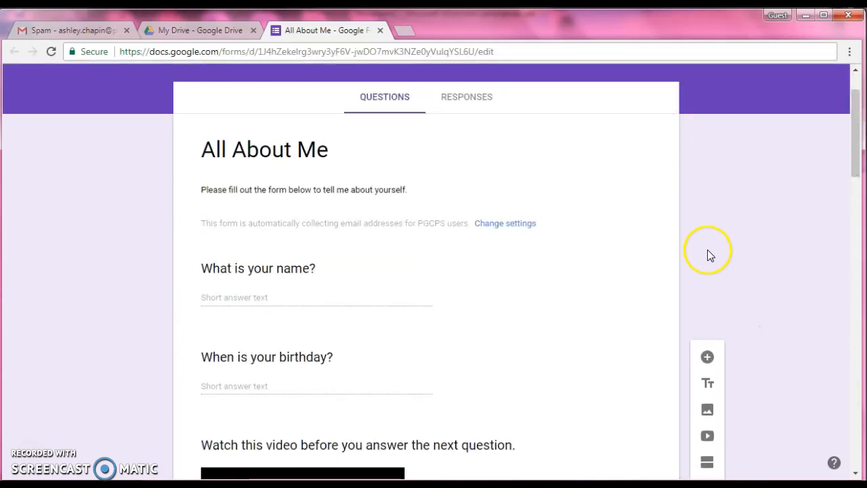
{"action": "scroll", "coordinate": [712, 274], "scroll_direction": "up", "scroll_amount": 2}
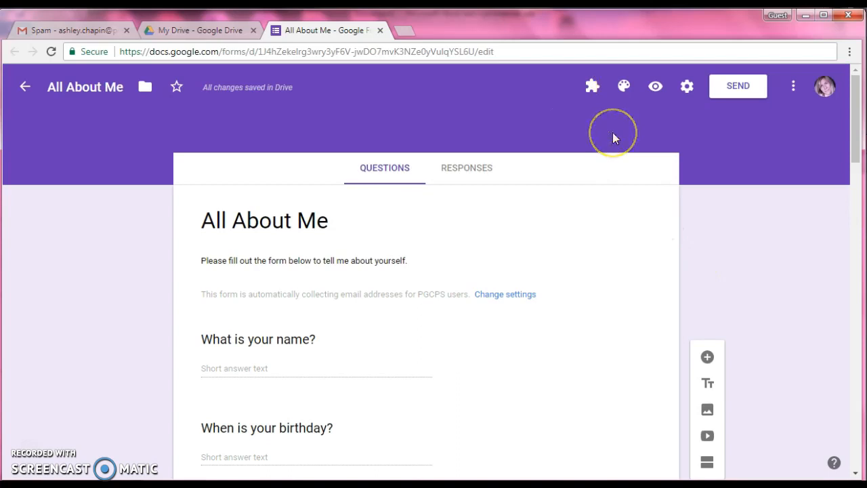
{"action": "left_click", "coordinate": [624, 87]}
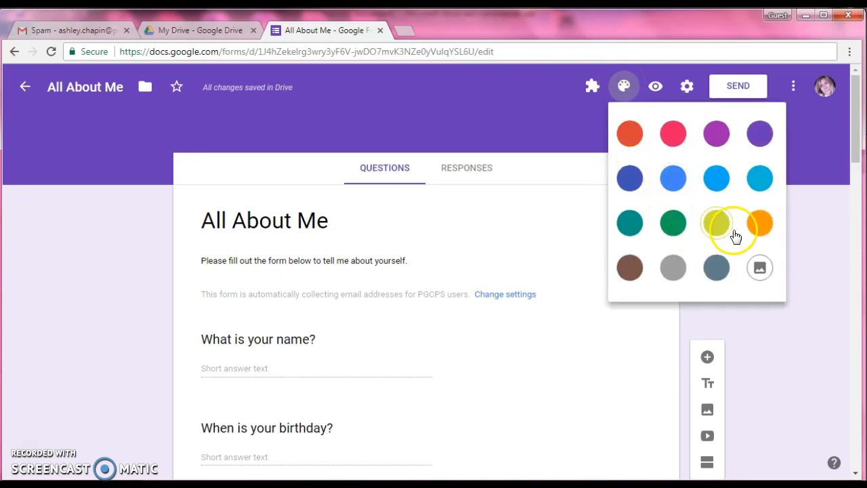
{"action": "left_click", "coordinate": [762, 222]}
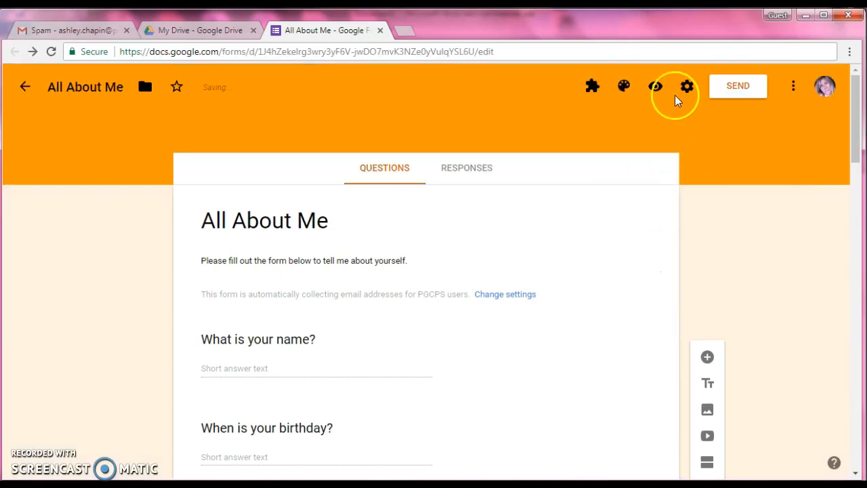
Apply the colored-pencils header image from the Work and School themes to the form
{"action": "left_click", "coordinate": [624, 87]}
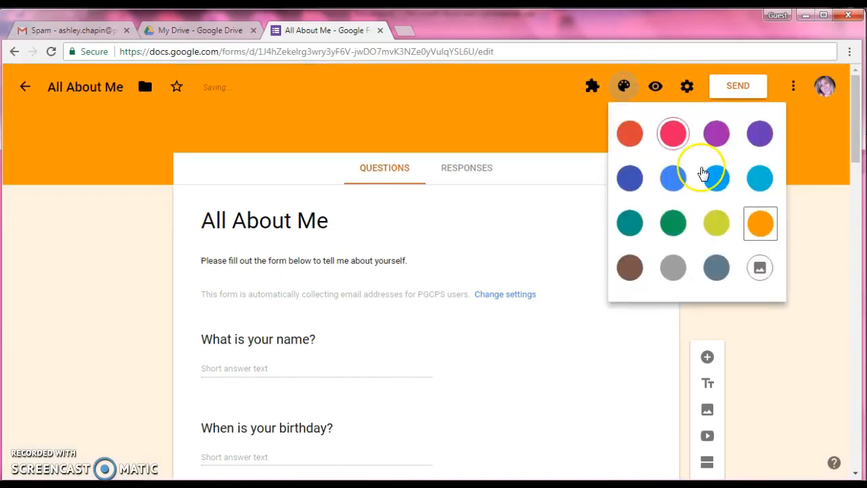
{"action": "left_click", "coordinate": [759, 269]}
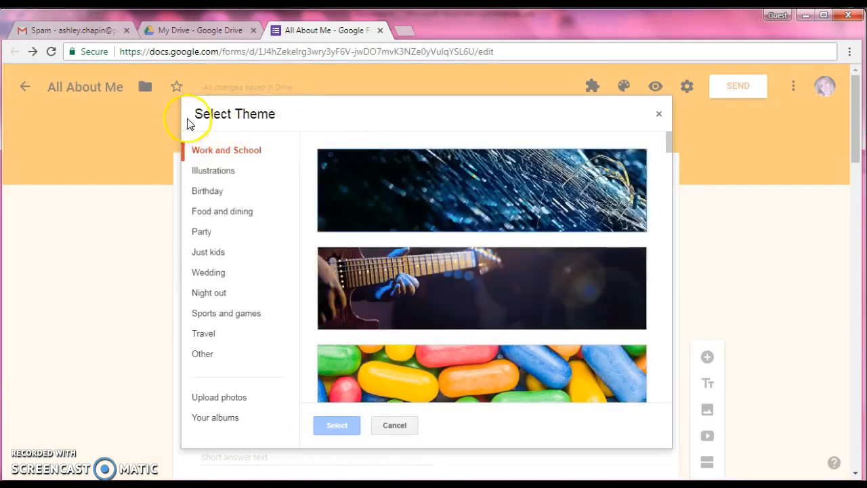
{"action": "left_click_drag", "start_coordinate": [666, 135], "coordinate": [669, 156]}
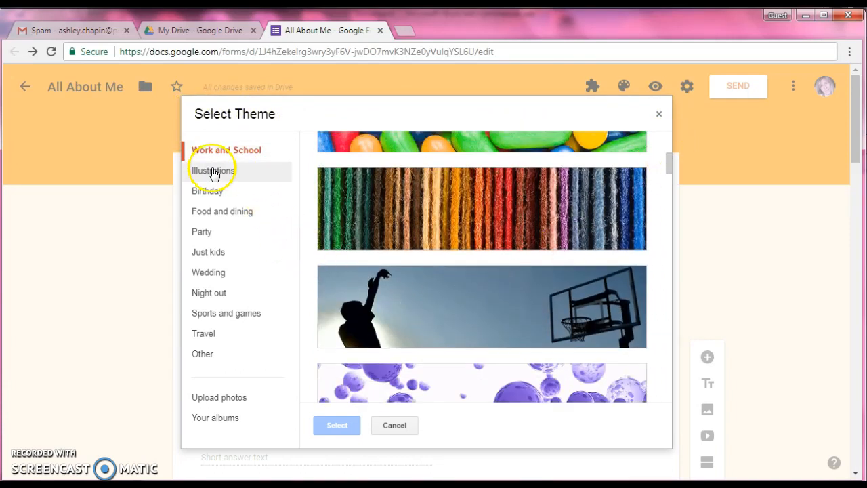
{"action": "left_click", "coordinate": [203, 332]}
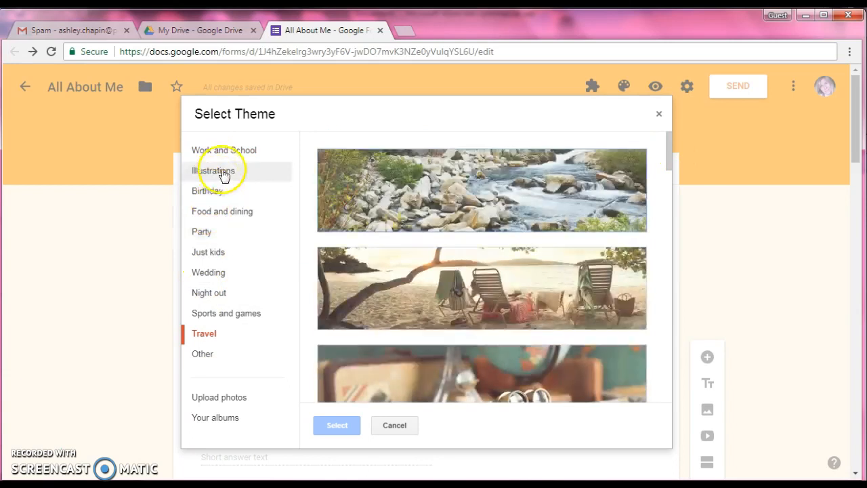
{"action": "left_click", "coordinate": [228, 149]}
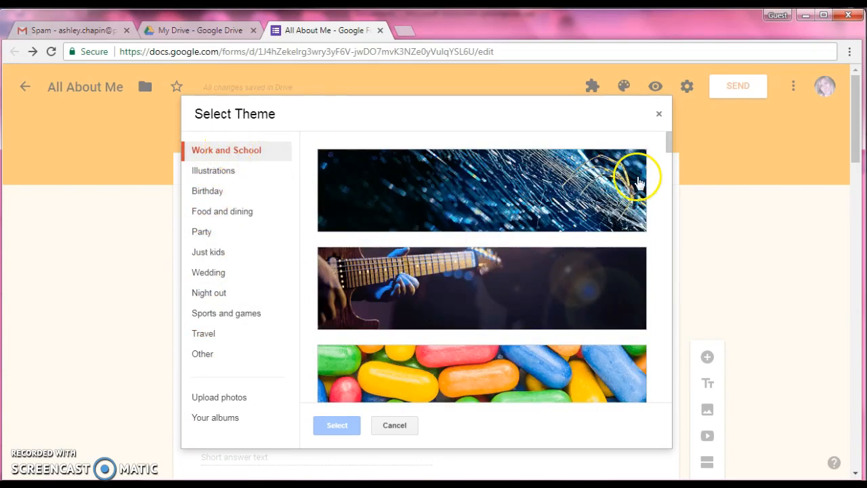
{"action": "left_click_drag", "start_coordinate": [664, 148], "coordinate": [668, 223]}
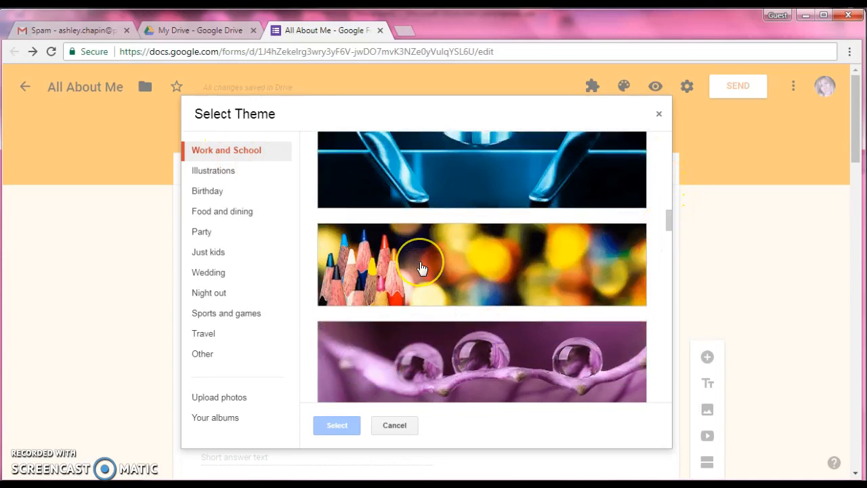
{"action": "left_click", "coordinate": [420, 269]}
{"action": "left_click", "coordinate": [341, 427]}
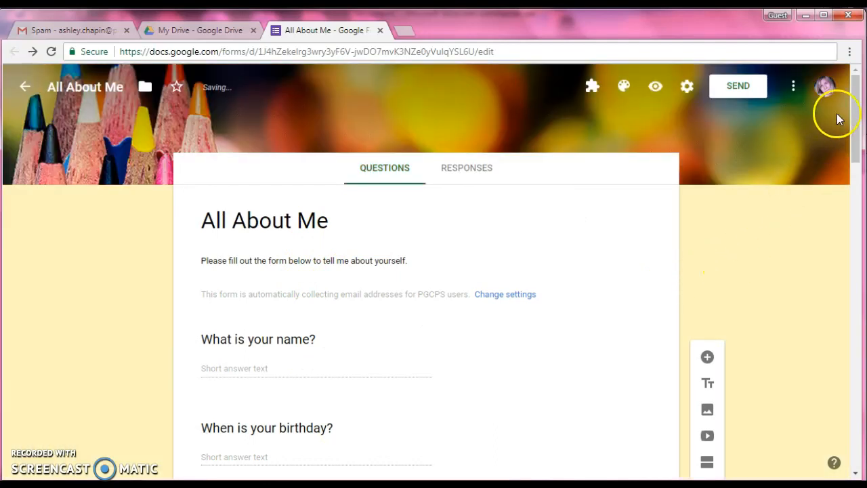
{"action": "mouse_move", "coordinate": [852, 115]}
{"action": "left_mouse_down"}
{"action": "mouse_move", "coordinate": [857, 412]}
{"action": "mouse_move", "coordinate": [857, 107]}
{"action": "left_mouse_up"}
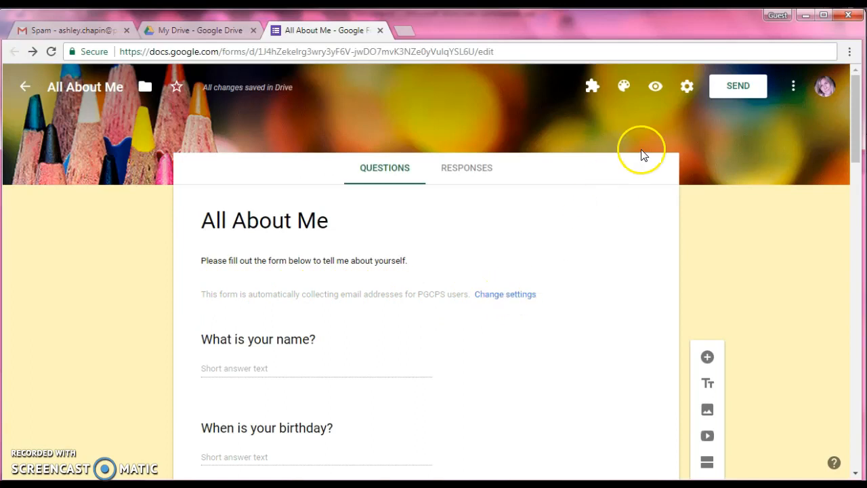
Turn off collecting email addresses and the restriction to PGCPS users in the form settings, and save them
{"action": "left_click", "coordinate": [512, 296]}
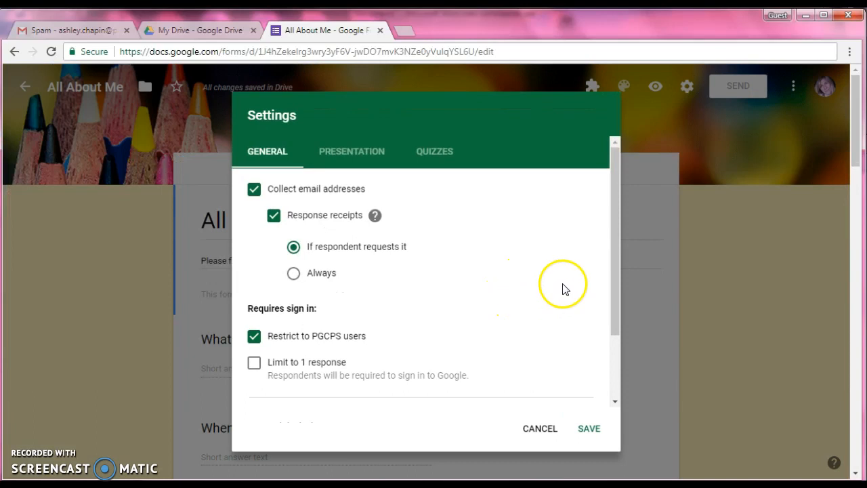
{"action": "left_click", "coordinate": [253, 193]}
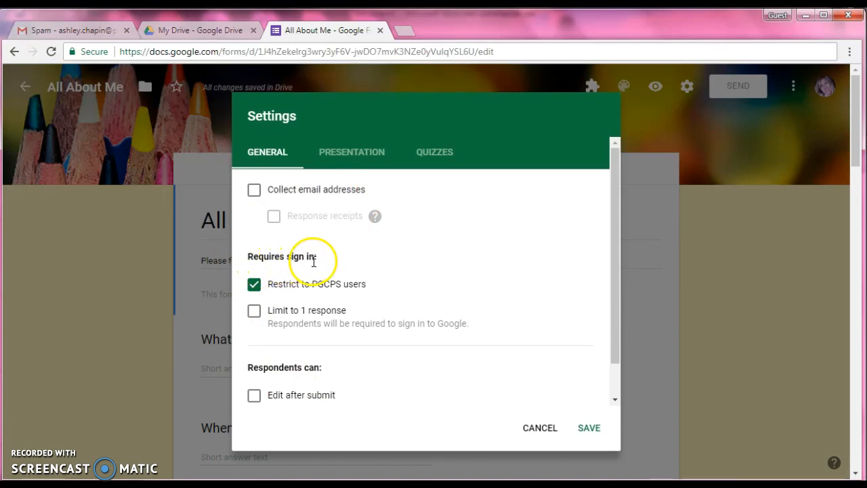
{"action": "left_click", "coordinate": [254, 286]}
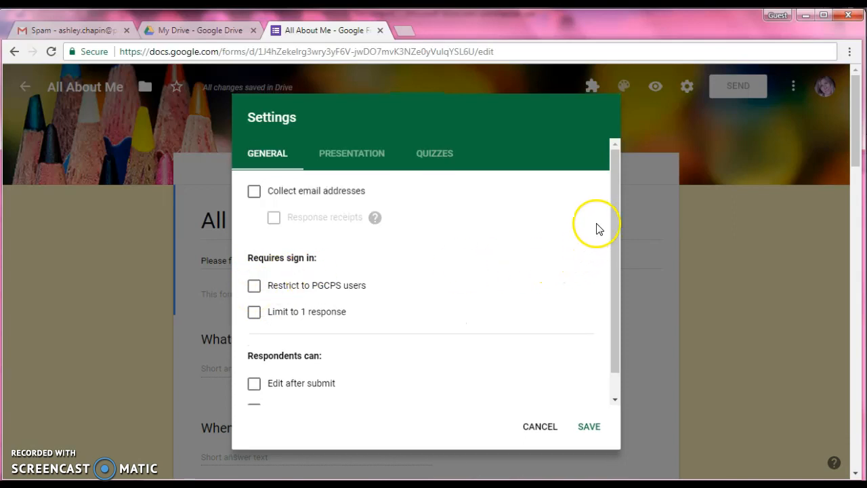
{"action": "mouse_move", "coordinate": [611, 161]}
{"action": "left_mouse_down"}
{"action": "mouse_move", "coordinate": [623, 193]}
{"action": "mouse_move", "coordinate": [626, 160]}
{"action": "left_mouse_up"}
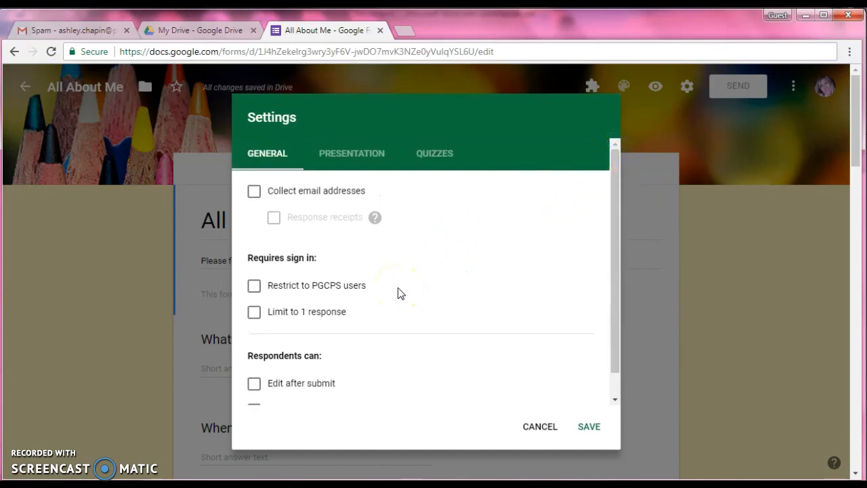
{"action": "left_click_drag", "start_coordinate": [613, 192], "coordinate": [616, 170]}
{"action": "left_click", "coordinate": [589, 428]}
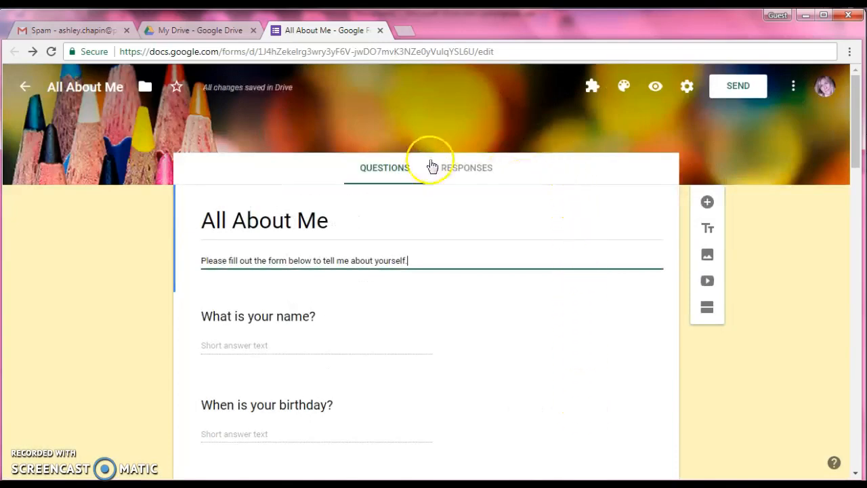
Create a new spreadsheet named "All About Me (Responses)" as the form's response destination, view it, and return to the form
{"action": "left_click", "coordinate": [463, 172]}
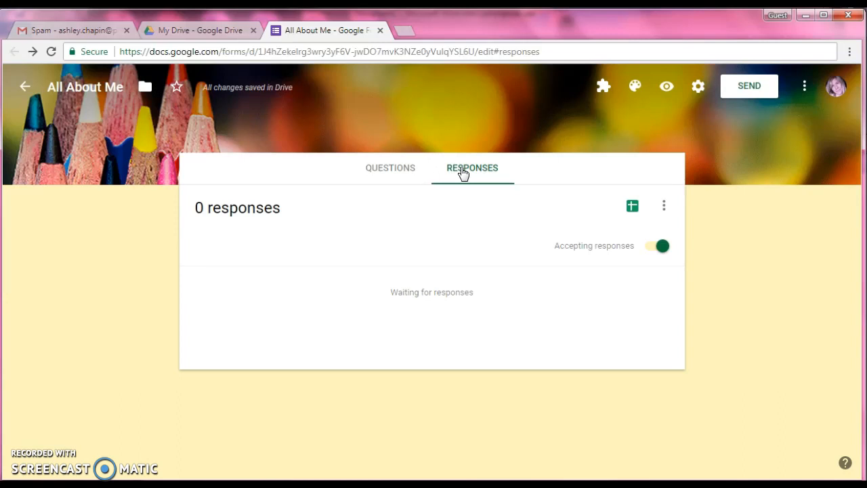
{"action": "left_click", "coordinate": [632, 208]}
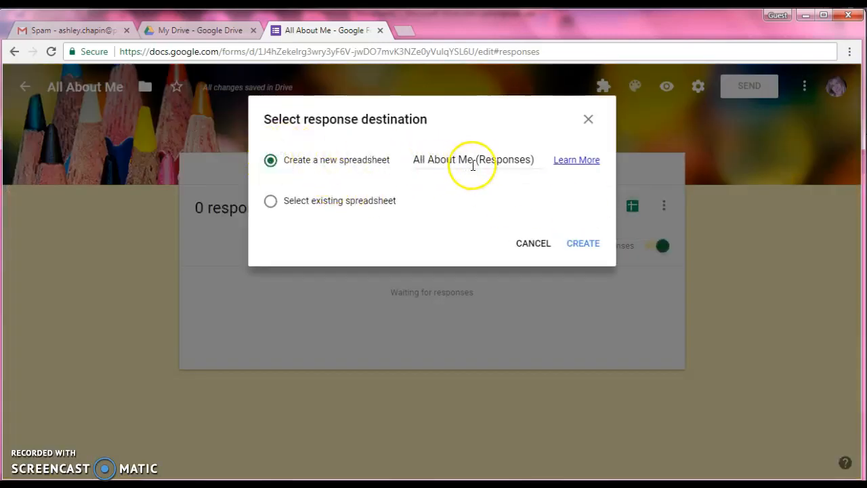
{"action": "left_click", "coordinate": [581, 247]}
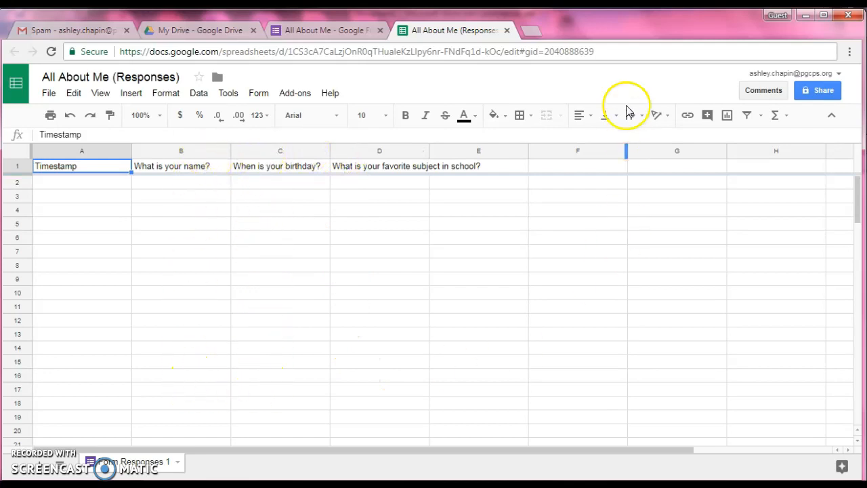
{"action": "left_click", "coordinate": [507, 30]}
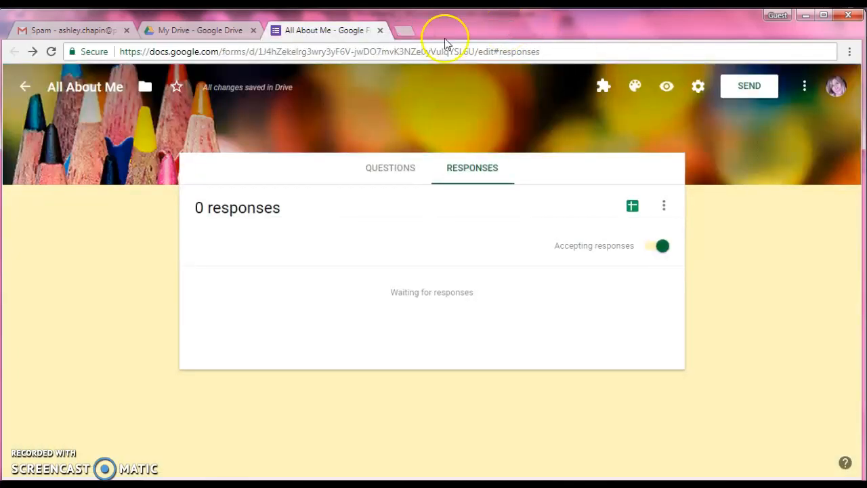
Review the form's email, embed and link sharing options, generate a shortened link, and leave the sharing options without sending
{"action": "left_click", "coordinate": [747, 85]}
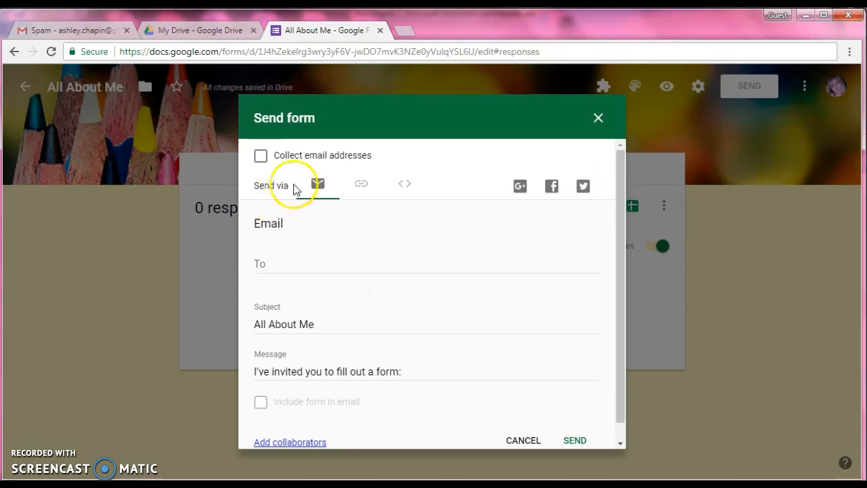
{"action": "left_click", "coordinate": [361, 186]}
{"action": "left_click", "coordinate": [410, 187]}
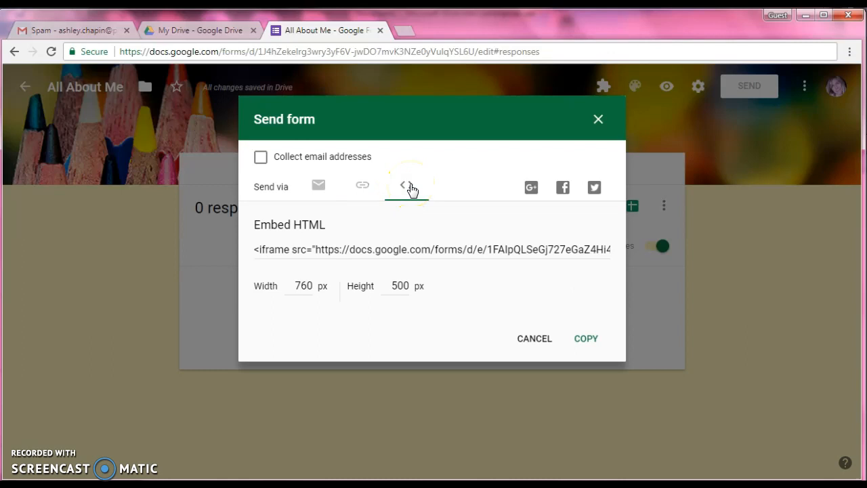
{"action": "left_click", "coordinate": [361, 189]}
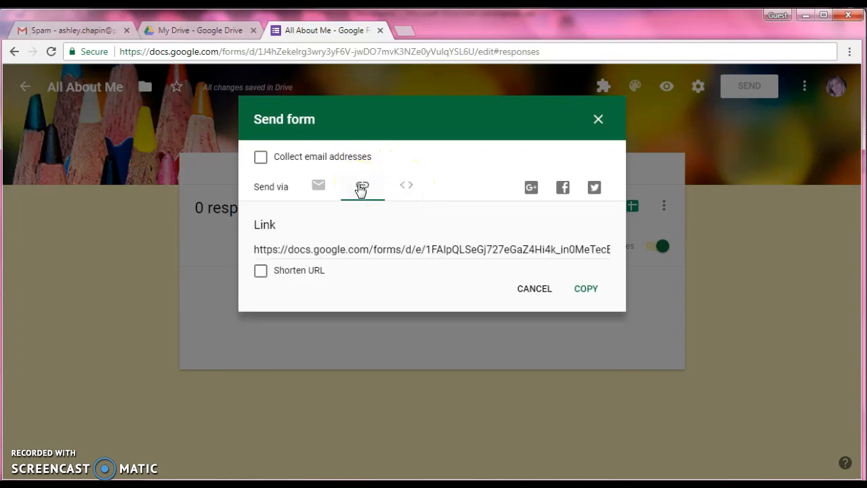
{"action": "left_click", "coordinate": [261, 272]}
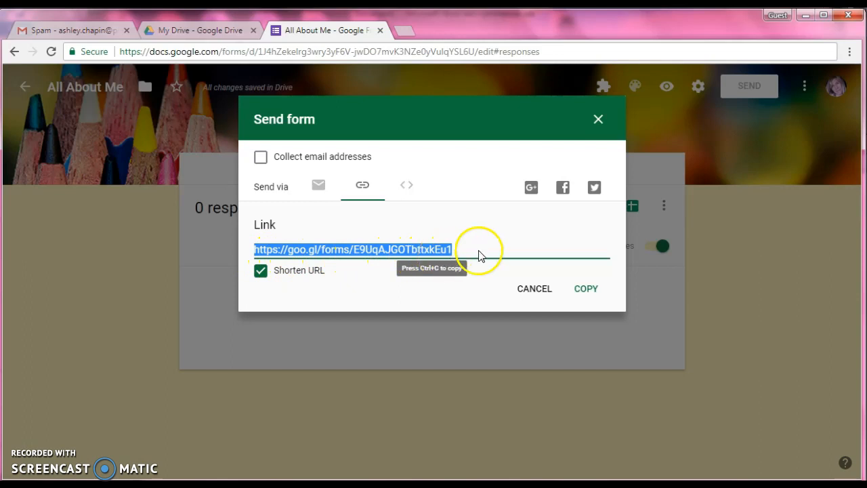
{"action": "left_click", "coordinate": [599, 120]}
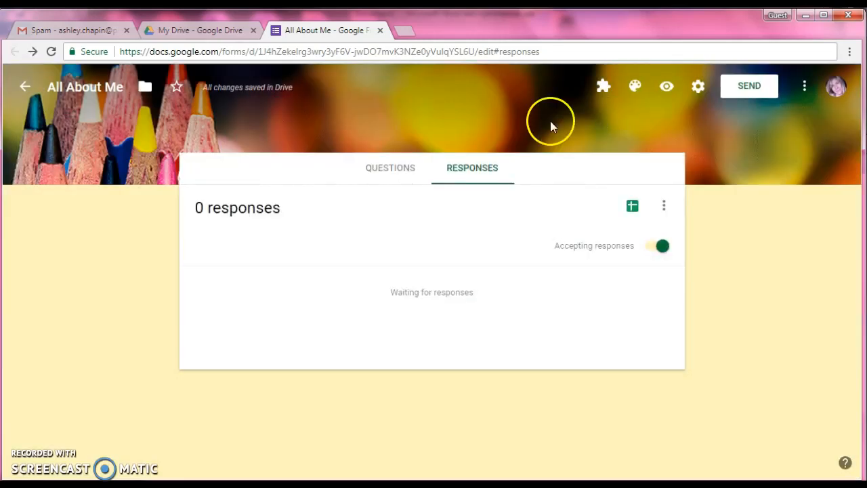
Return to the form's questions and preview the finished form as respondents see it, looking through its whole length
{"action": "left_click", "coordinate": [408, 168]}
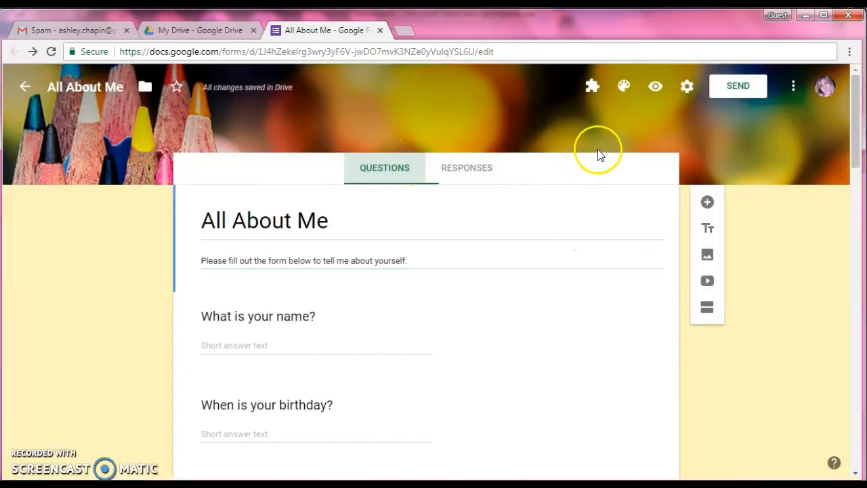
{"action": "left_click", "coordinate": [654, 90]}
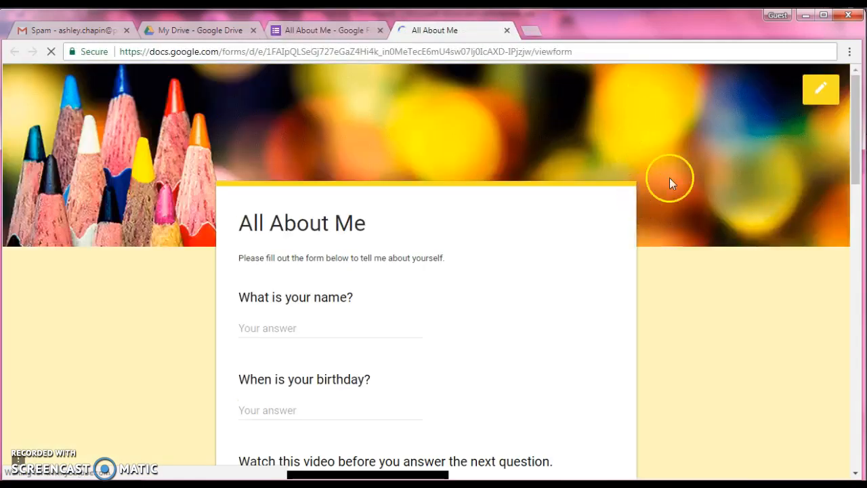
{"action": "mouse_move", "coordinate": [855, 95]}
{"action": "left_mouse_down"}
{"action": "mouse_move", "coordinate": [863, 142]}
{"action": "mouse_move", "coordinate": [858, 378]}
{"action": "mouse_move", "coordinate": [859, 81]}
{"action": "left_mouse_up"}
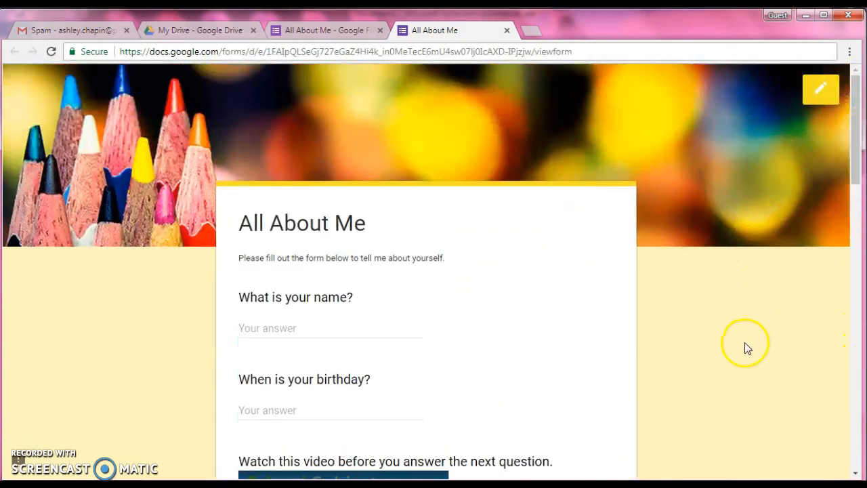